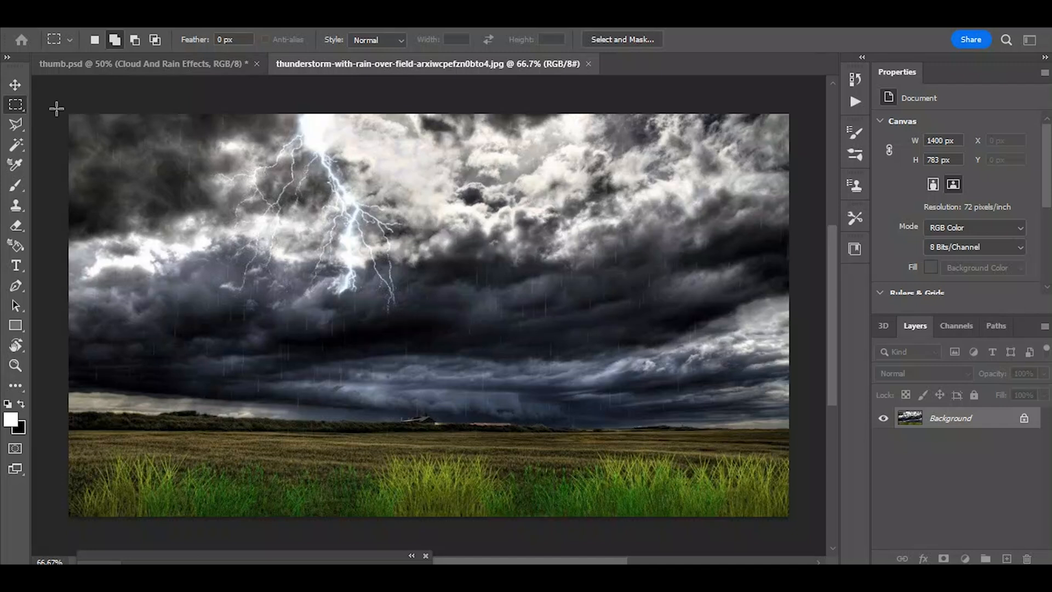
- Select the stormy sky down to the horizon with a rectangular marquee and feather the selection by 100 pixels
{"action": "left_click_drag", "start_coordinate": [59, 104], "coordinate": [826, 420]}
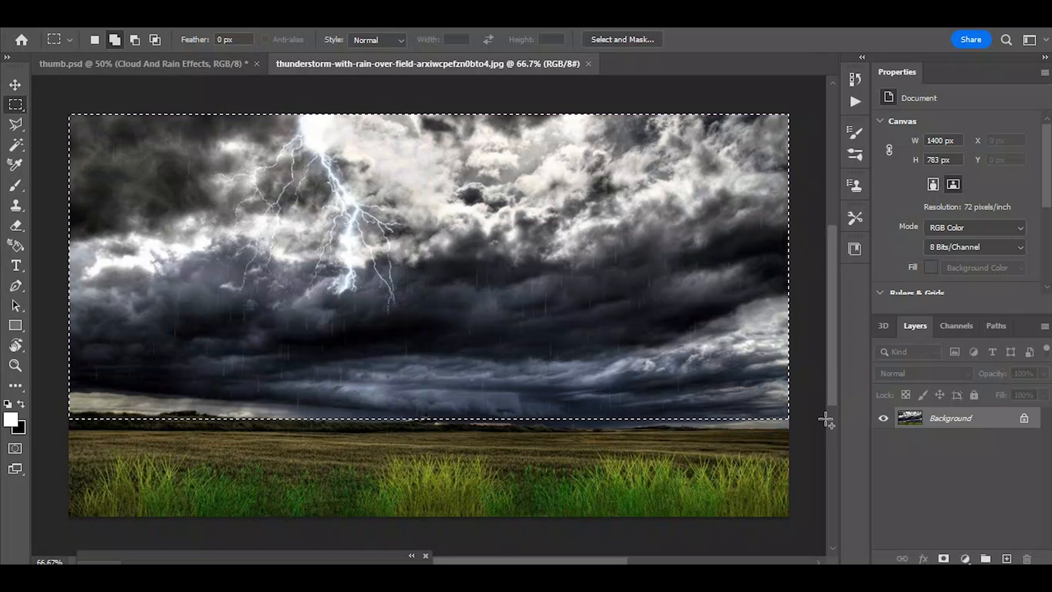
{"action": "key", "text": "shift+F6"}
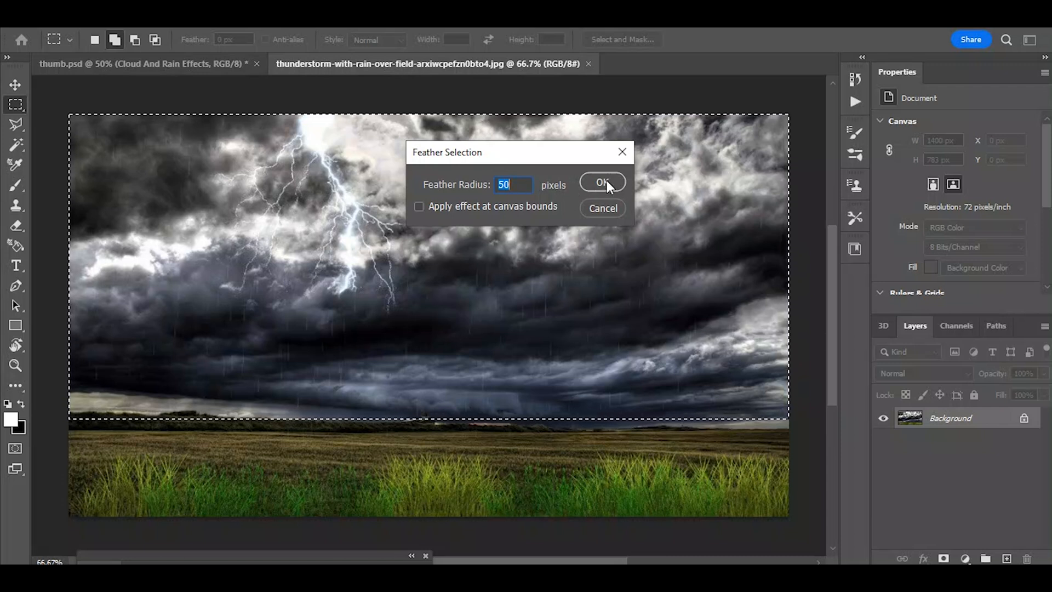
{"action": "type", "text": "100"}
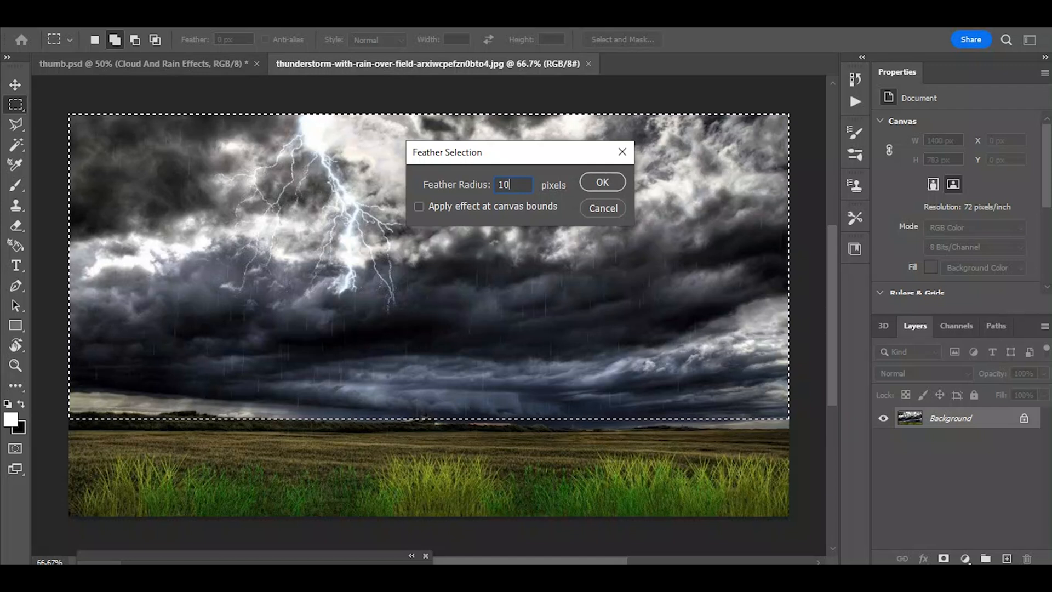
{"action": "left_click", "coordinate": [603, 182]}
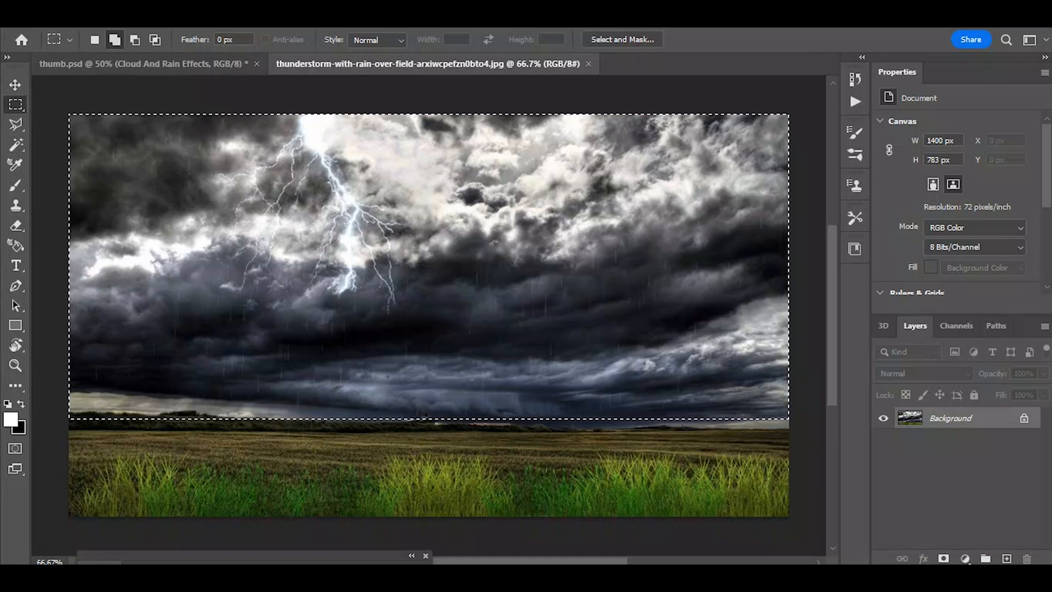
- Darken the selected sky with a Brightness/Contrast adjustment of brightness -107 and contrast 77
{"action": "left_click", "coordinate": [84, 20]}
{"action": "mouse_move", "coordinate": [93, 58]}
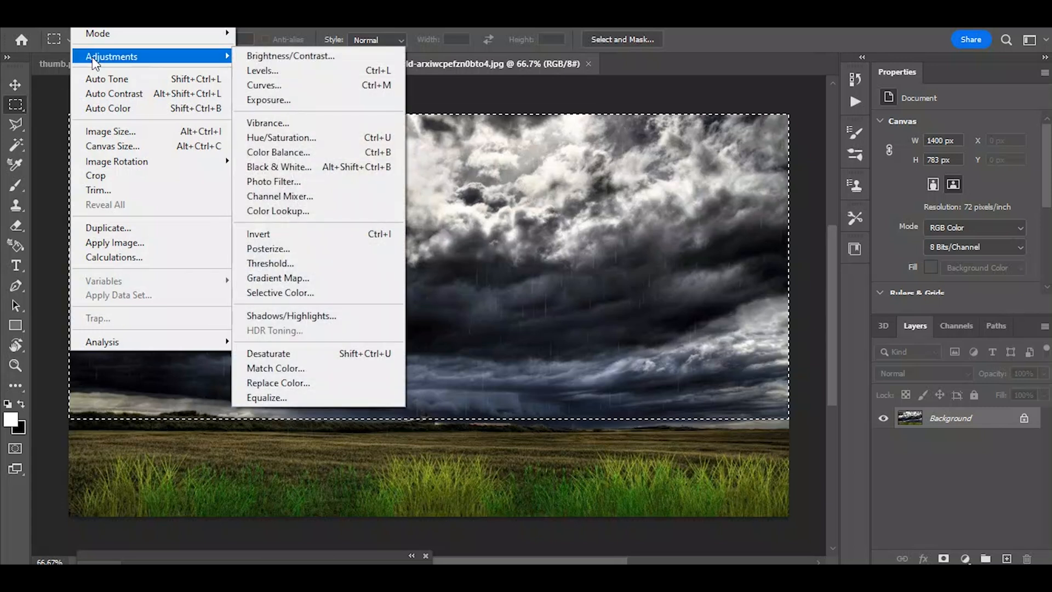
{"action": "left_click", "coordinate": [332, 59]}
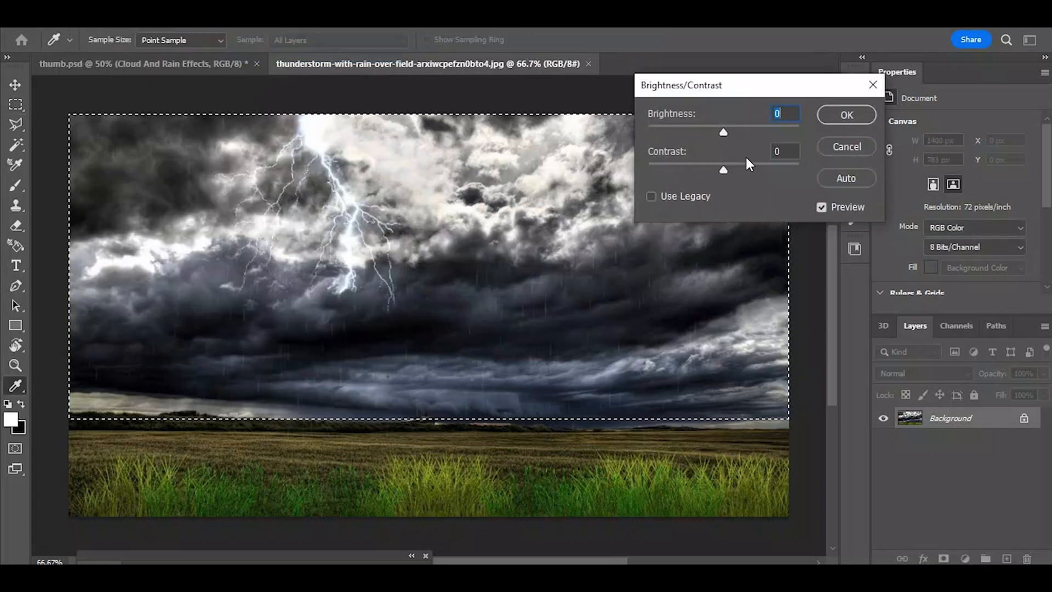
{"action": "left_click_drag", "start_coordinate": [723, 132], "coordinate": [684, 129]}
{"action": "left_click_drag", "start_coordinate": [725, 170], "coordinate": [758, 177]}
{"action": "key", "text": "Tab"}
{"action": "left_click_drag", "start_coordinate": [684, 132], "coordinate": [670, 127]}
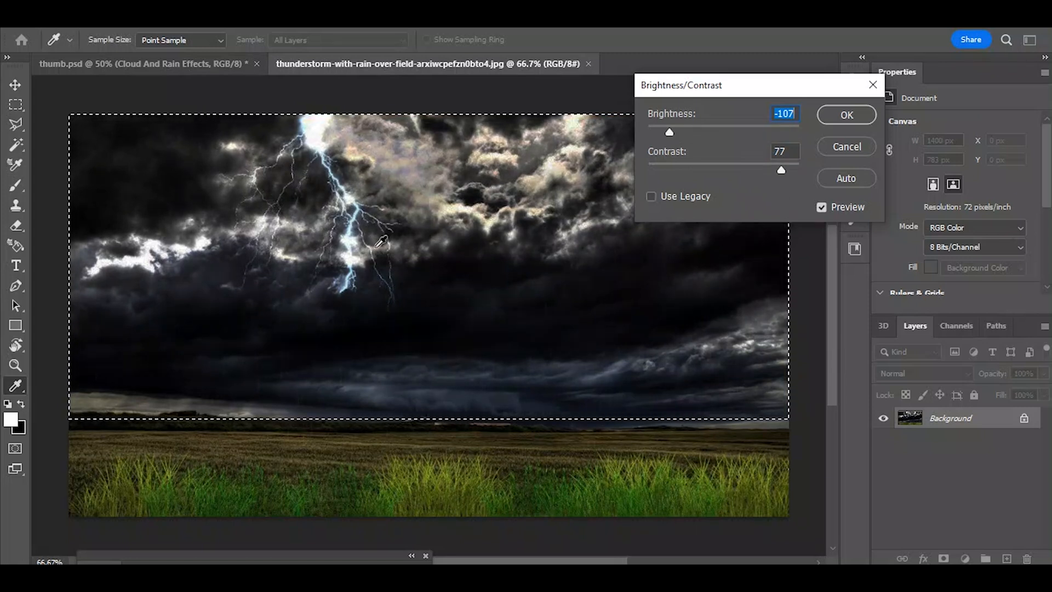
{"action": "left_click", "coordinate": [858, 113]}
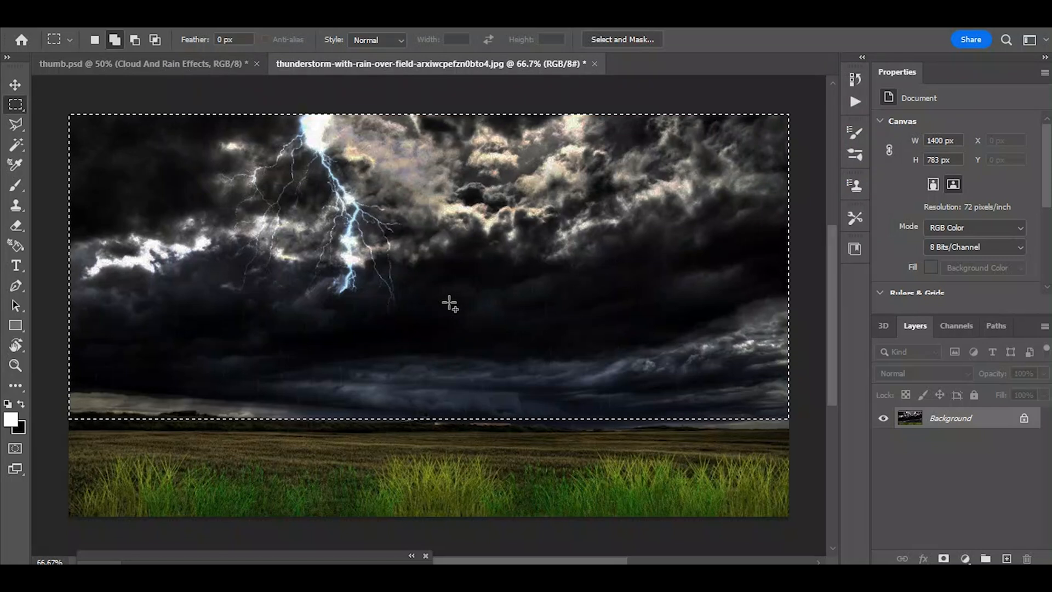
- Deselect the sky and save the edited thunderstorm image
{"action": "key", "text": "ctrl+d"}
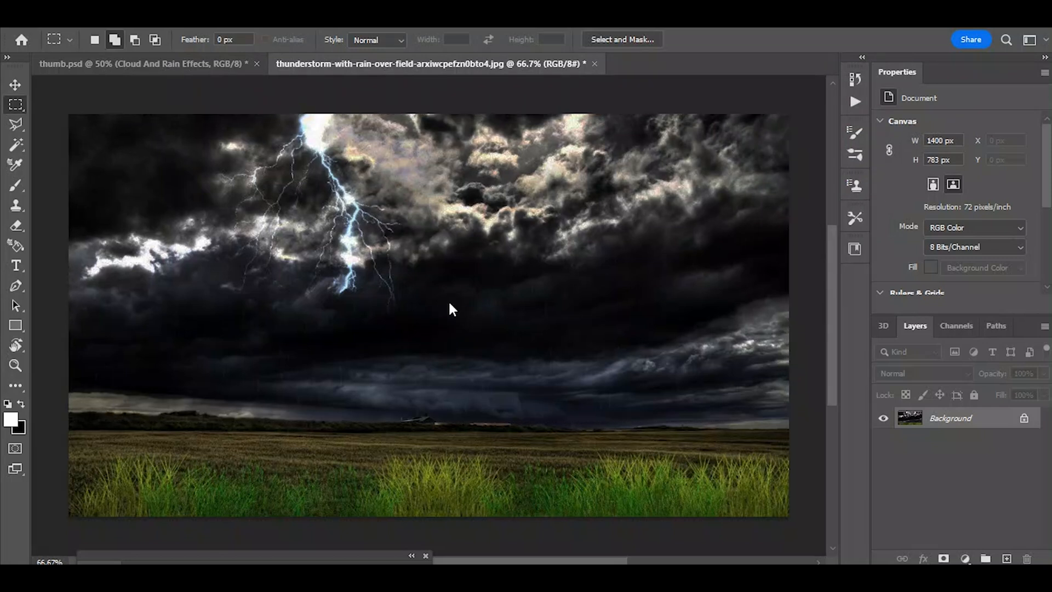
{"action": "key", "text": "ctrl+s"}
{"action": "left_click", "coordinate": [611, 131]}
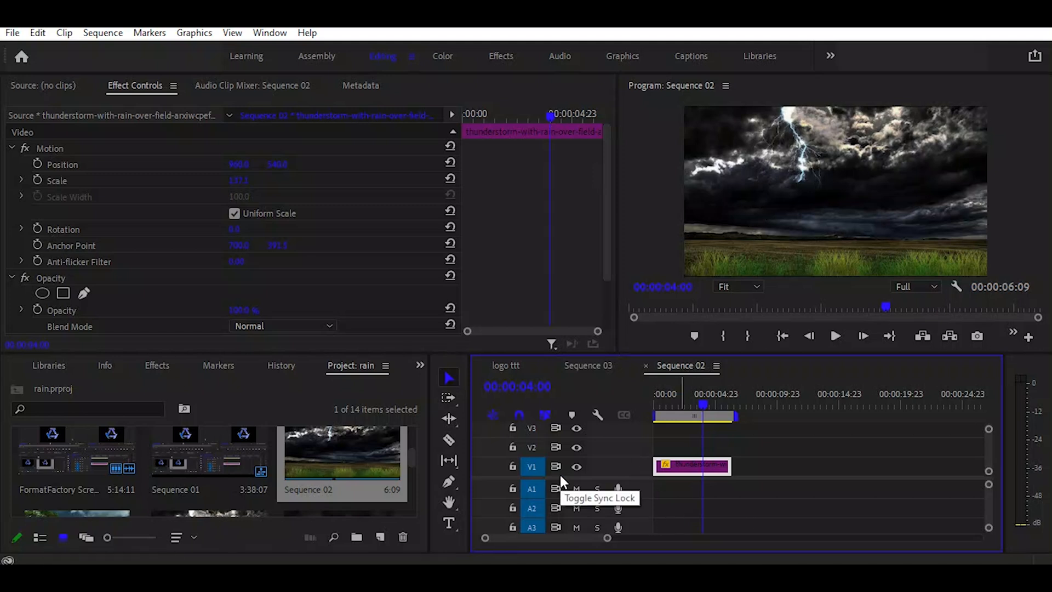
- In Premiere Pro, find the BCC Particle Illusion effect and apply it to the thunderstorm clip on track V1
{"action": "left_click", "coordinate": [420, 366]}
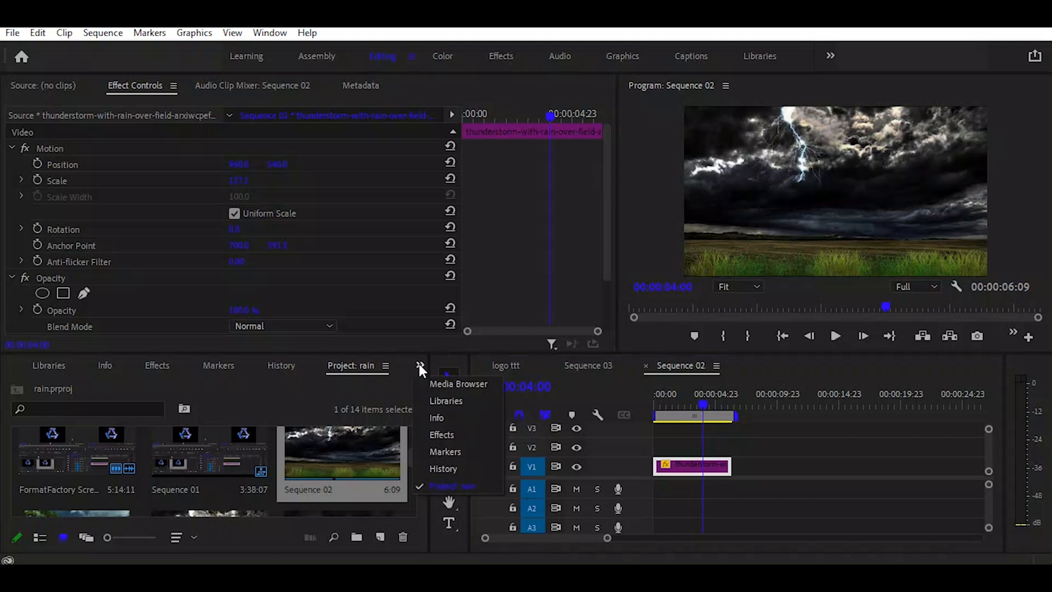
{"action": "left_click", "coordinate": [446, 436]}
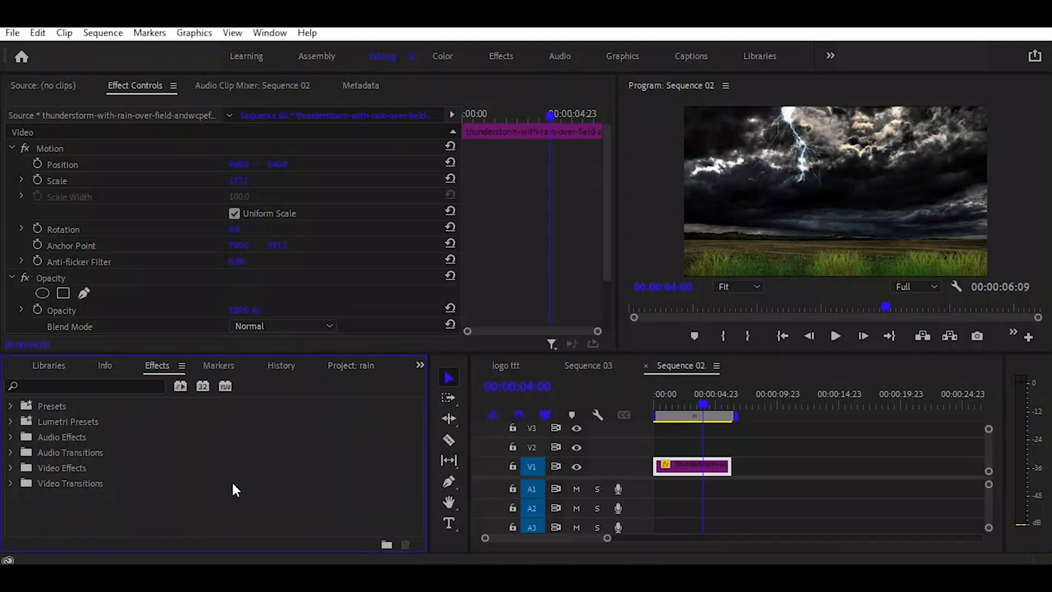
{"action": "left_click", "coordinate": [45, 387]}
{"action": "type", "text": "par"}
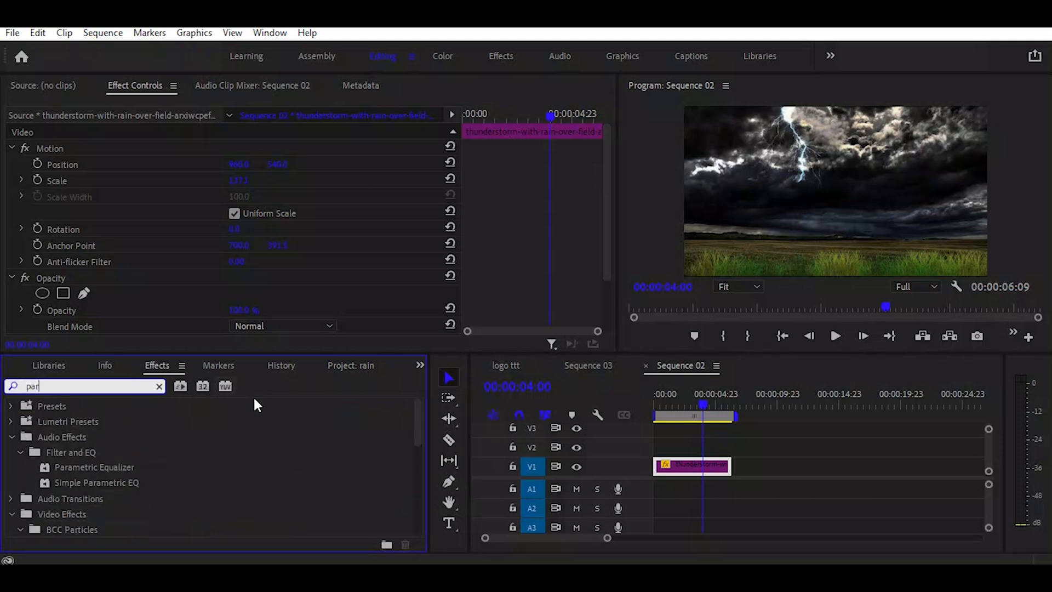
{"action": "scroll", "coordinate": [271, 456], "scroll_direction": "down", "scroll_amount": 4}
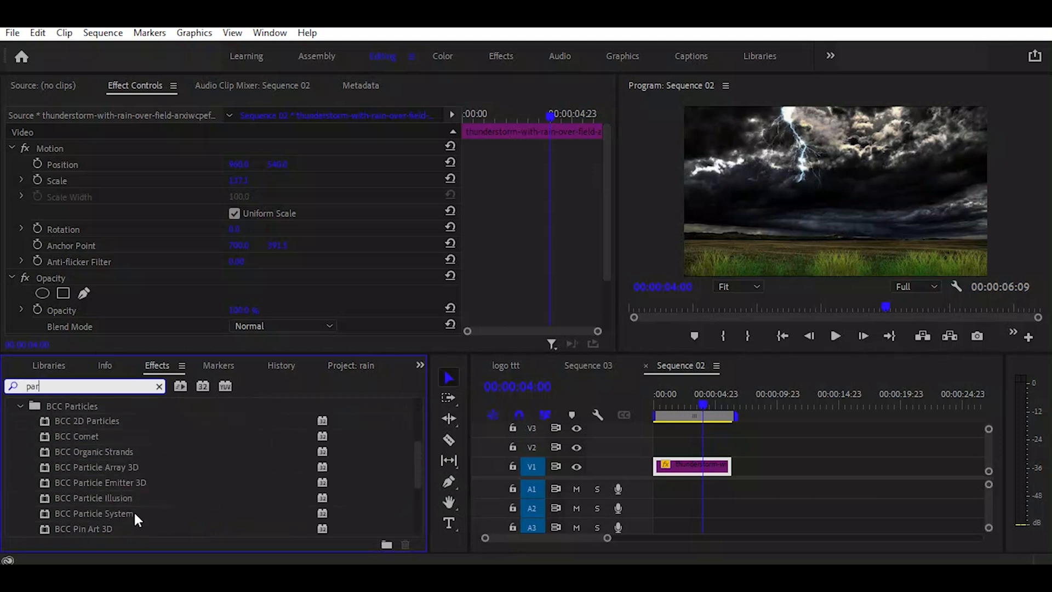
{"action": "left_click", "coordinate": [75, 495]}
{"action": "left_click_drag", "start_coordinate": [74, 498], "coordinate": [680, 465]}
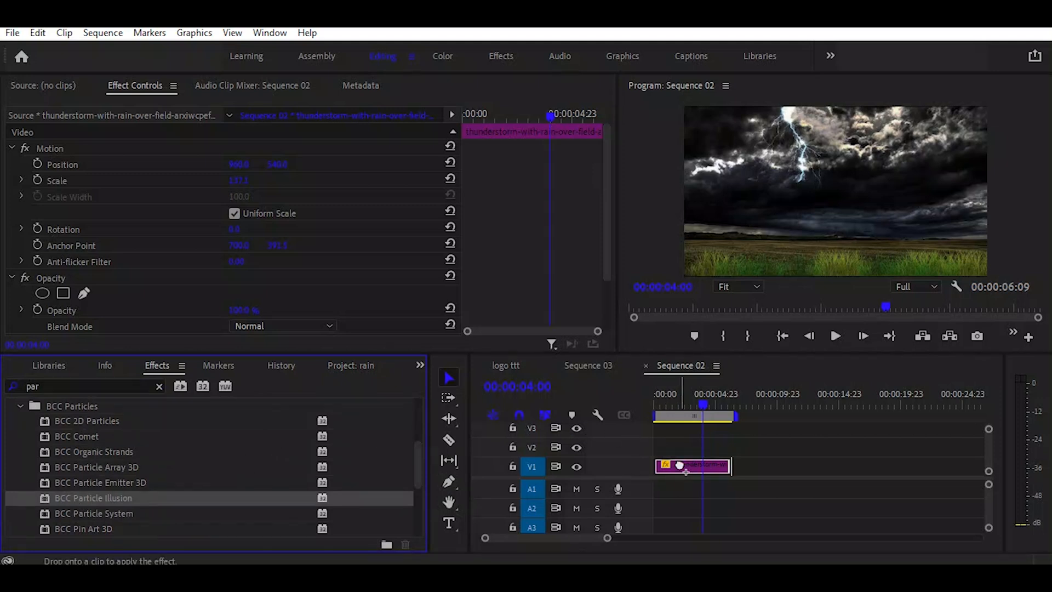
{"action": "left_click_drag", "start_coordinate": [680, 465], "coordinate": [680, 466]}
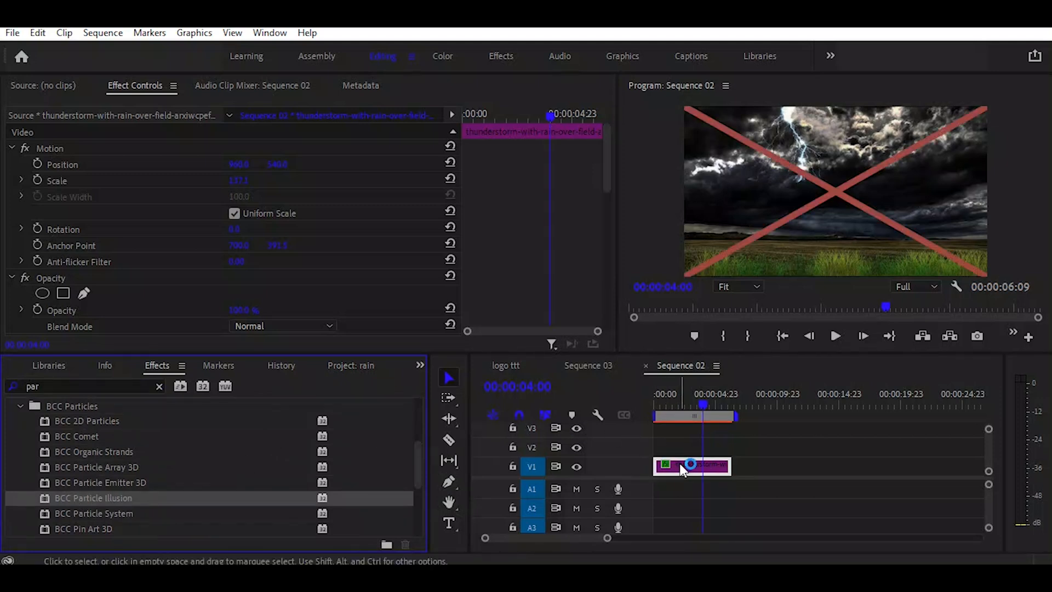
- Launch Particle Illusion from the clip's effect settings and add the Fast Rain 02 emitter to the scene
{"action": "left_click_drag", "start_coordinate": [606, 169], "coordinate": [609, 242]}
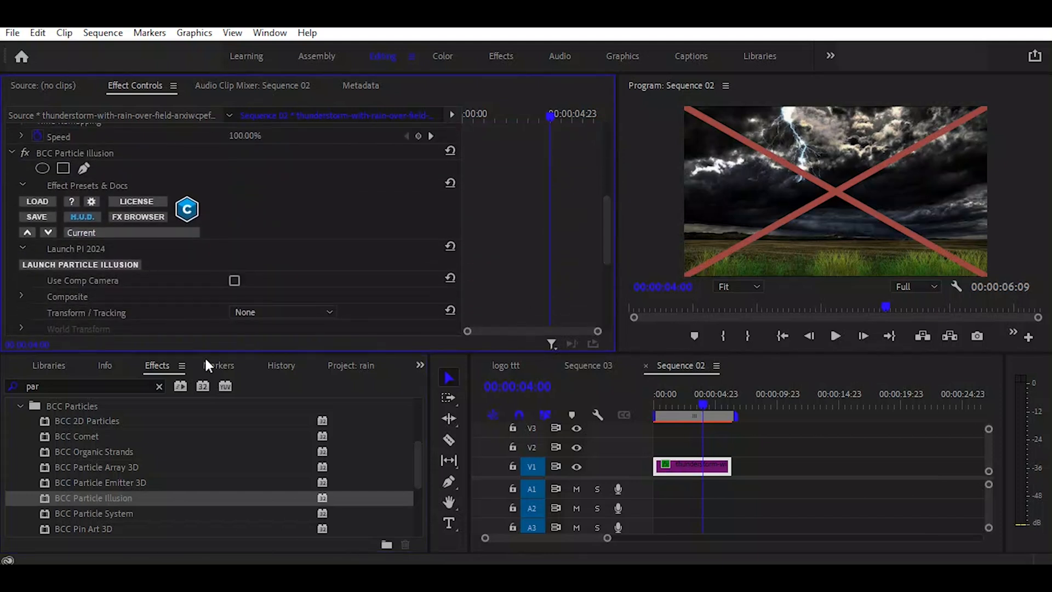
{"action": "left_click", "coordinate": [67, 264]}
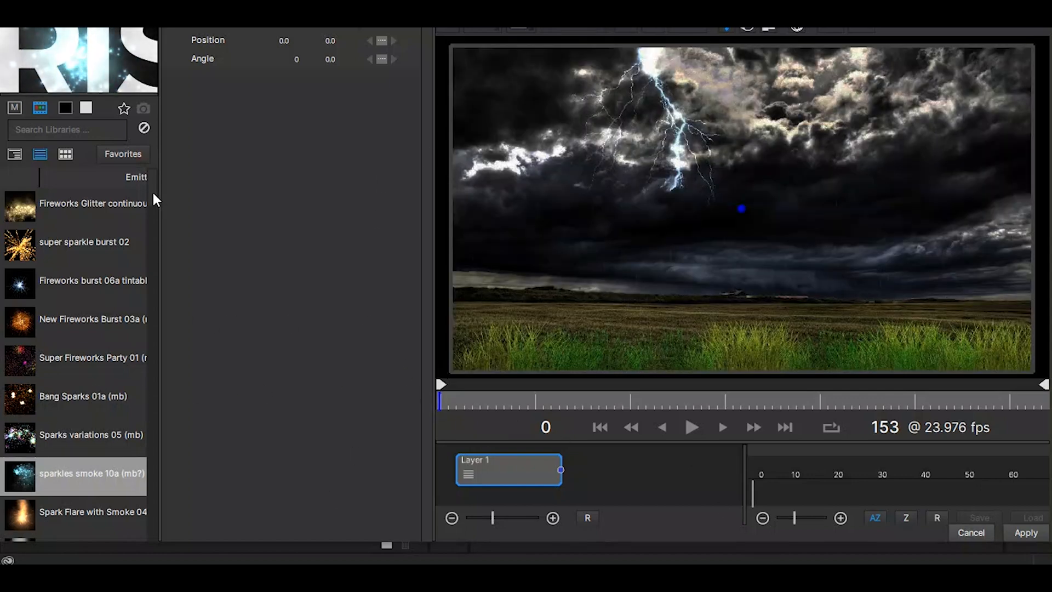
{"action": "scroll", "coordinate": [154, 258], "scroll_direction": "down", "scroll_amount": 5}
{"action": "scroll", "coordinate": [153, 294], "scroll_direction": "down", "scroll_amount": 10}
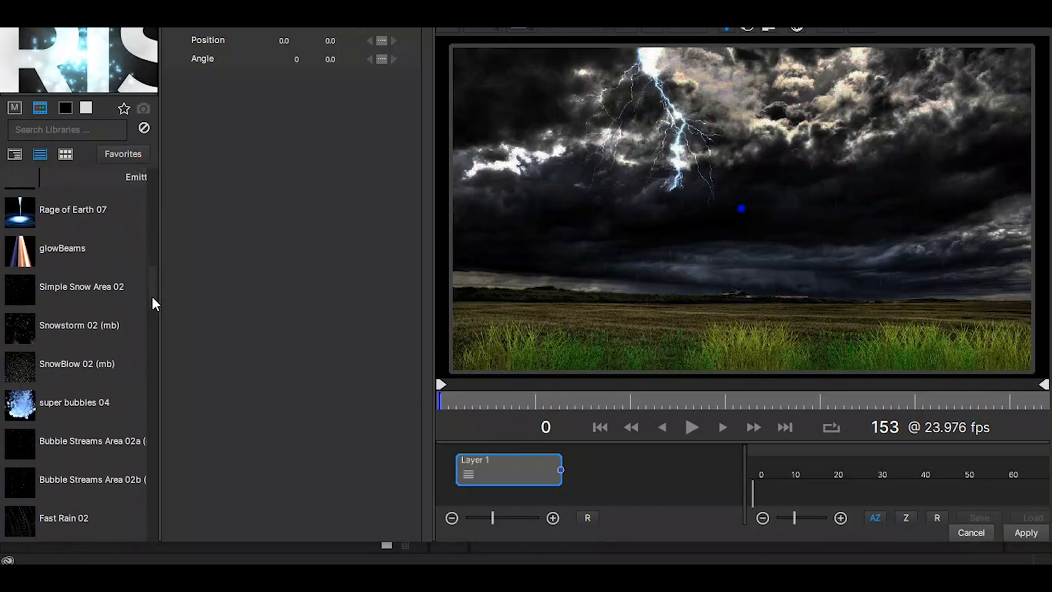
{"action": "scroll", "coordinate": [153, 306], "scroll_direction": "down", "scroll_amount": 2}
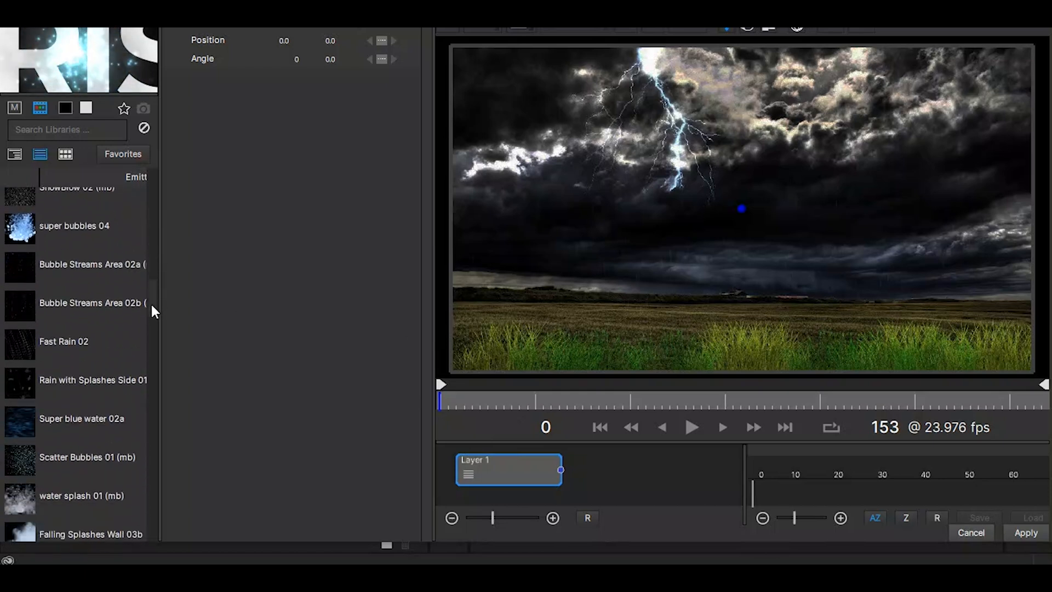
{"action": "left_click", "coordinate": [17, 327]}
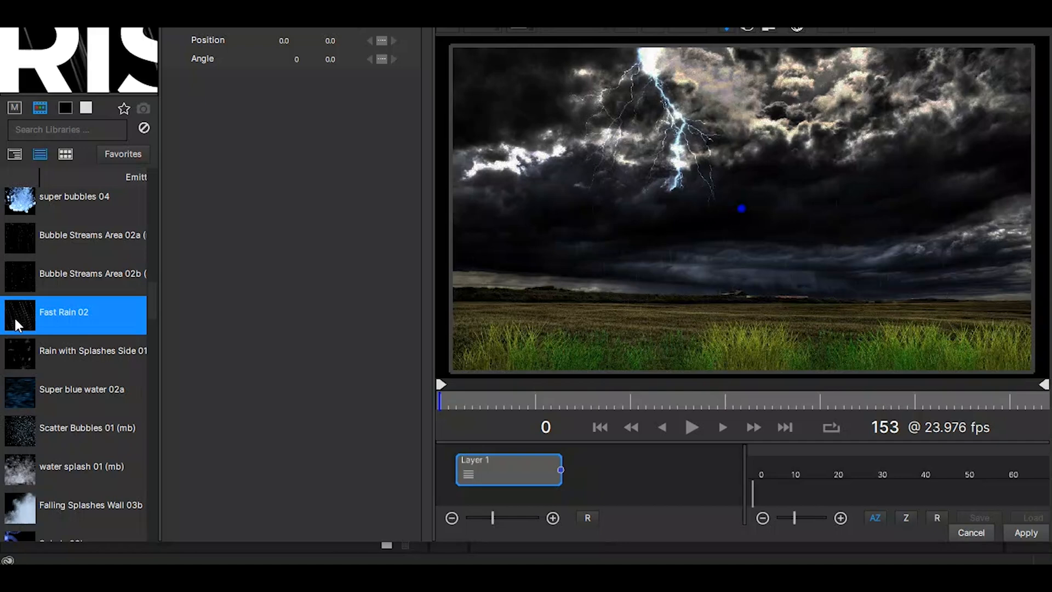
{"action": "left_click", "coordinate": [944, 223]}
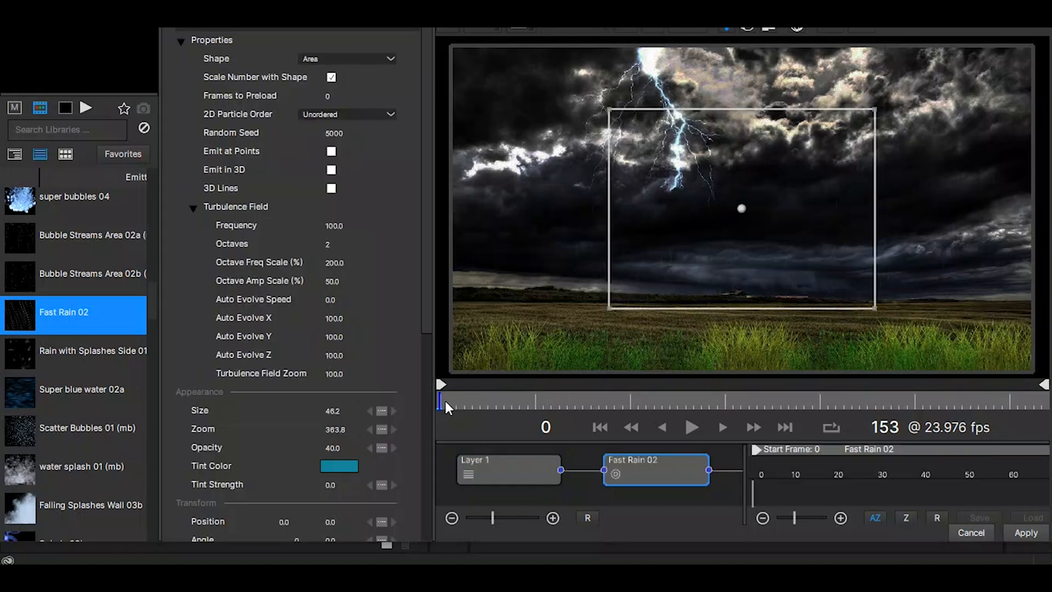
- Go to frame 24 and widen the Fast Rain 02 emitter area to span the full image width
{"action": "left_click_drag", "start_coordinate": [436, 401], "coordinate": [576, 396]}
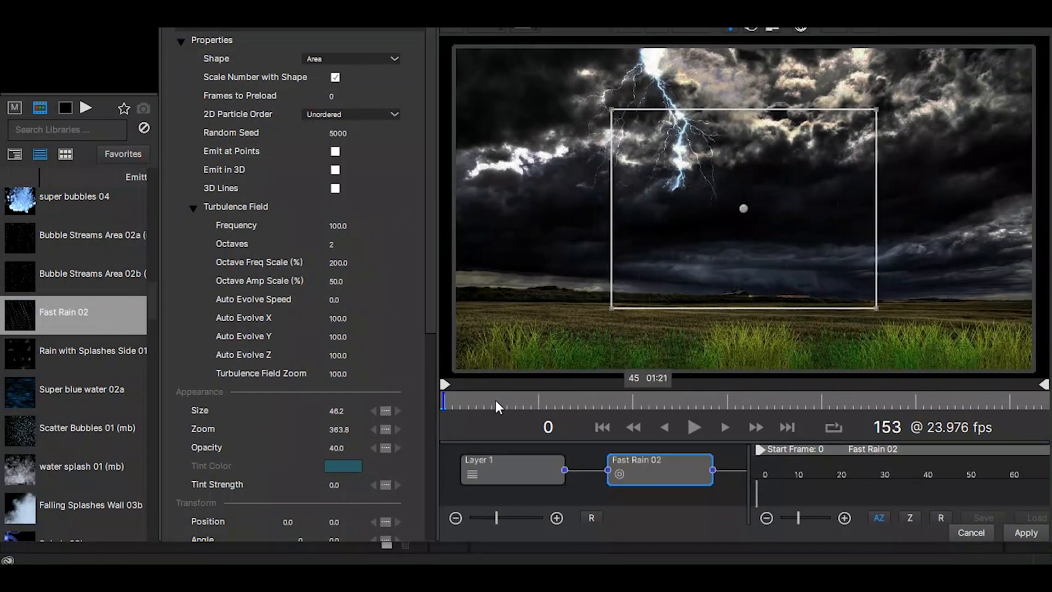
{"action": "left_click_drag", "start_coordinate": [518, 397], "coordinate": [540, 399]}
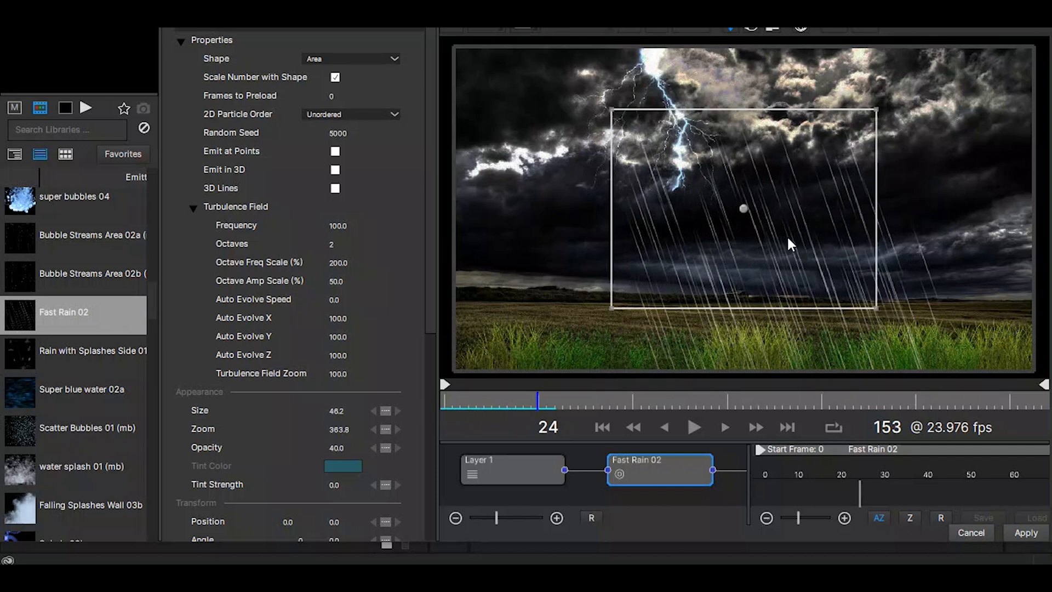
{"action": "left_click_drag", "start_coordinate": [876, 110], "coordinate": [1043, 116]}
{"action": "left_click_drag", "start_coordinate": [1041, 114], "coordinate": [1043, 115]}
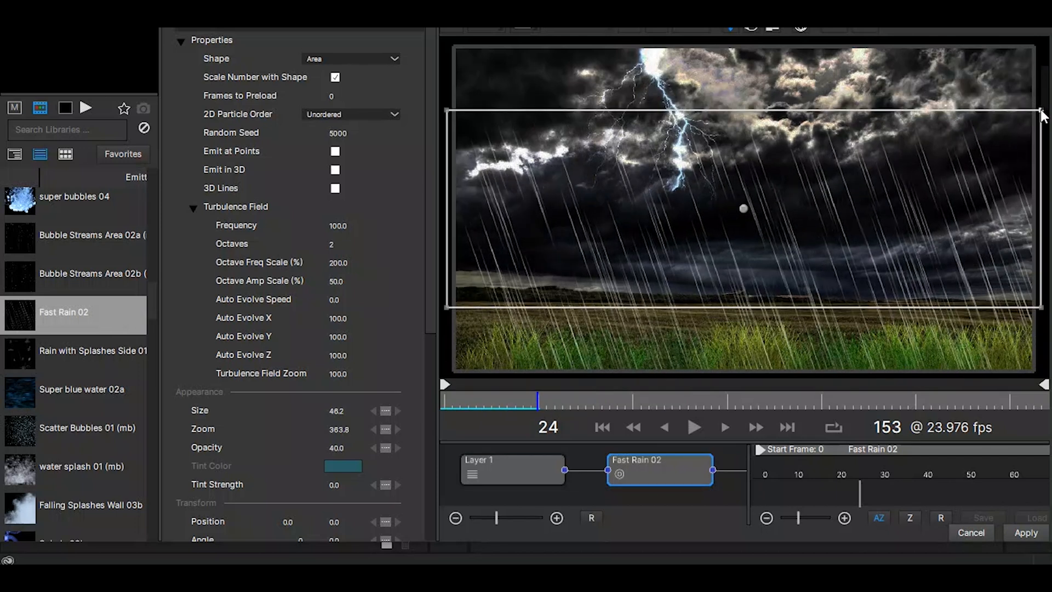
- Increase the Height value of the Fast Rain 02 emitter area
{"action": "left_click_drag", "start_coordinate": [428, 307], "coordinate": [438, 519]}
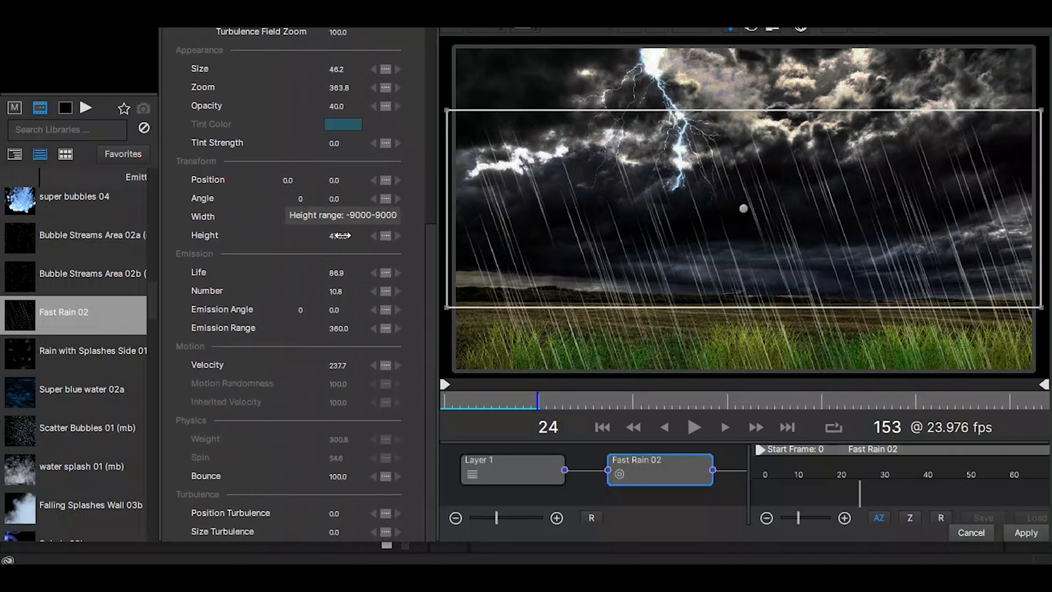
{"action": "left_click", "coordinate": [374, 241]}
{"action": "left_click_drag", "start_coordinate": [373, 241], "coordinate": [553, 243]}
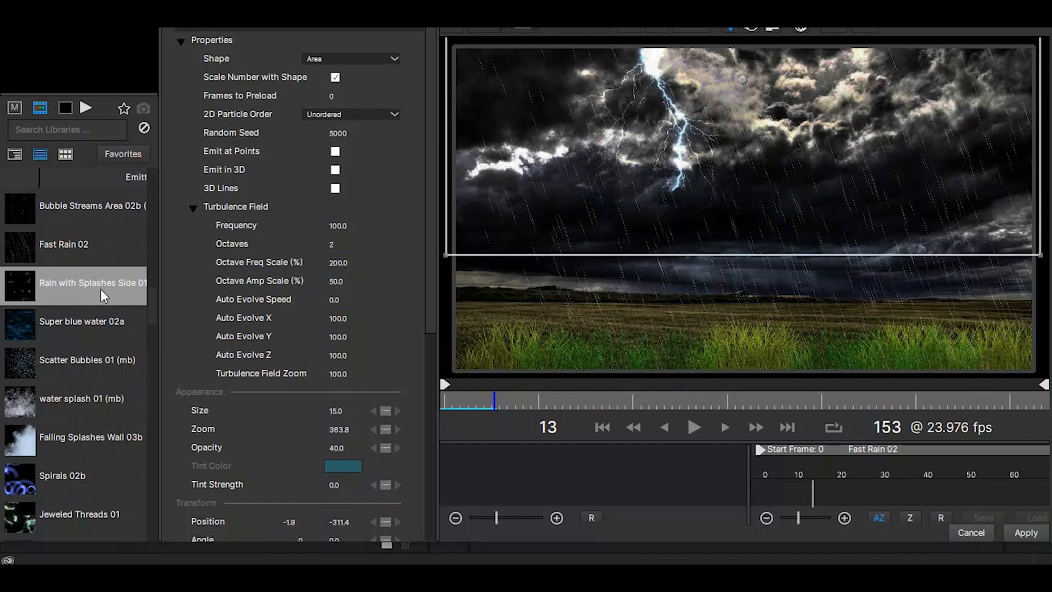
- Add the Rain with Splashes Side 01 (mb) emitter and widen its area across the full image width
{"action": "left_click", "coordinate": [83, 288]}
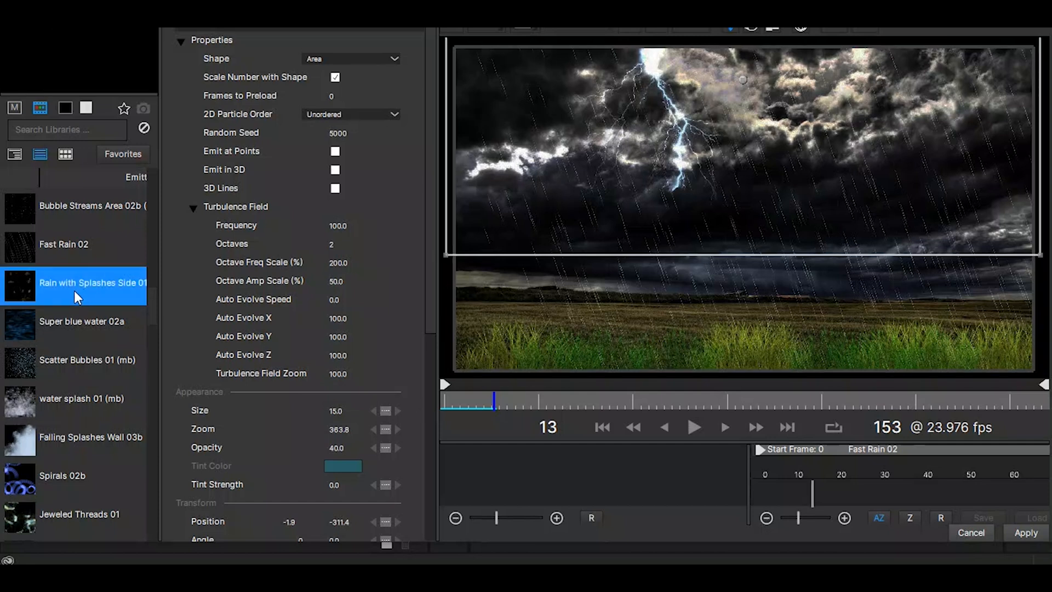
{"action": "double_click", "coordinate": [74, 290]}
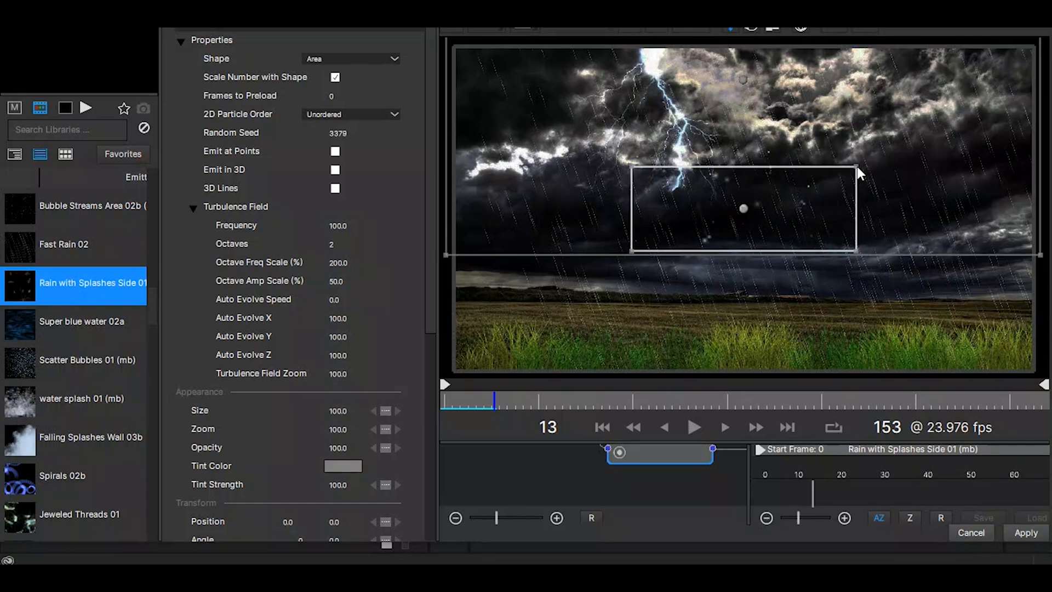
{"action": "left_click_drag", "start_coordinate": [857, 166], "coordinate": [890, 168]}
{"action": "left_click_drag", "start_coordinate": [989, 183], "coordinate": [1043, 189]}
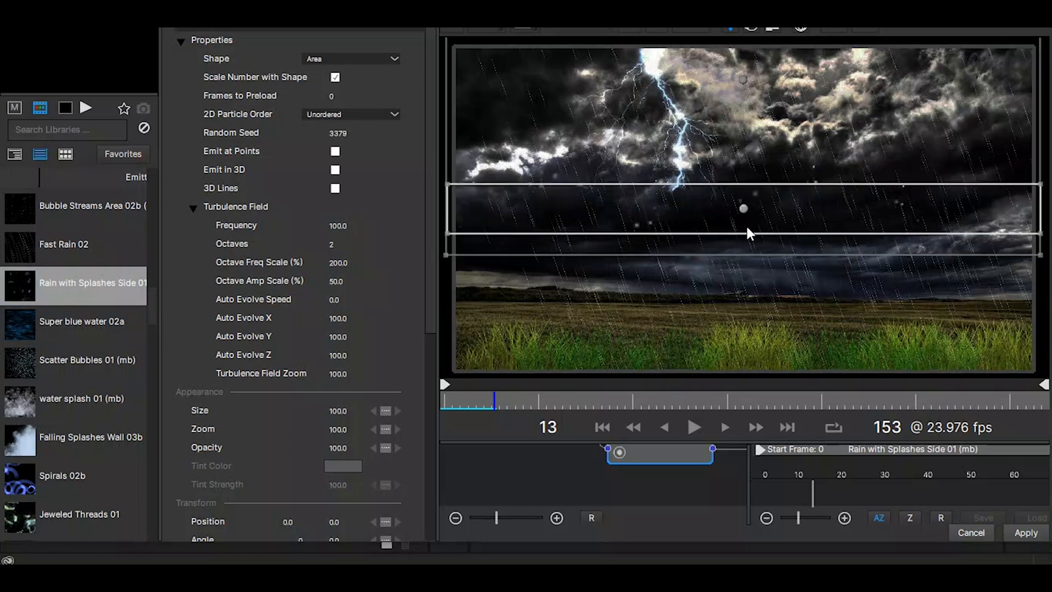
- Move the splash emitter down onto the grass at about Y 328 and enlarge its area to about 1447 by 265
{"action": "left_click_drag", "start_coordinate": [742, 208], "coordinate": [742, 343]}
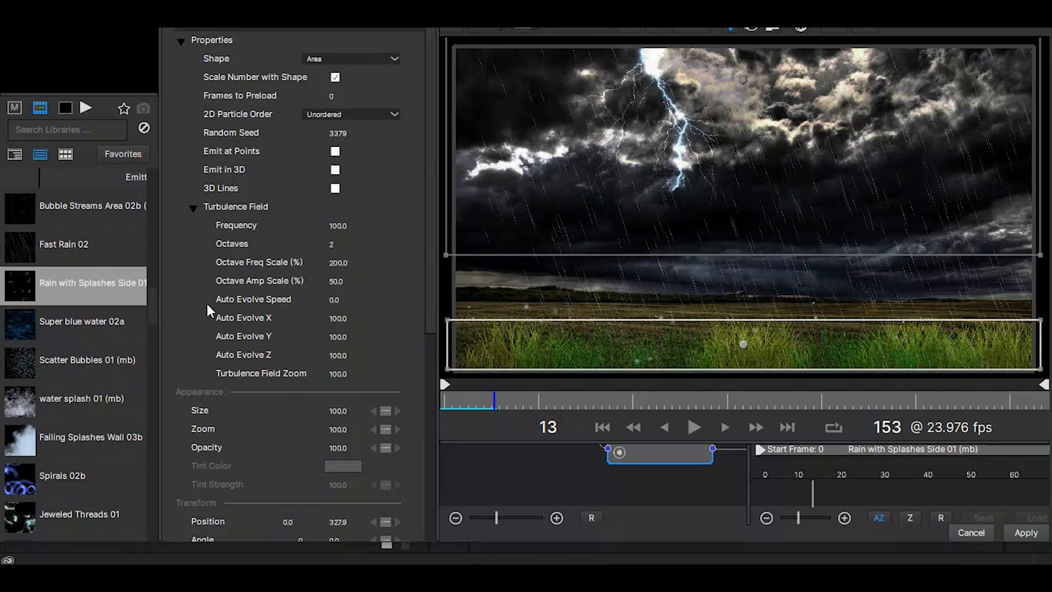
{"action": "left_click_drag", "start_coordinate": [446, 317], "coordinate": [444, 288]}
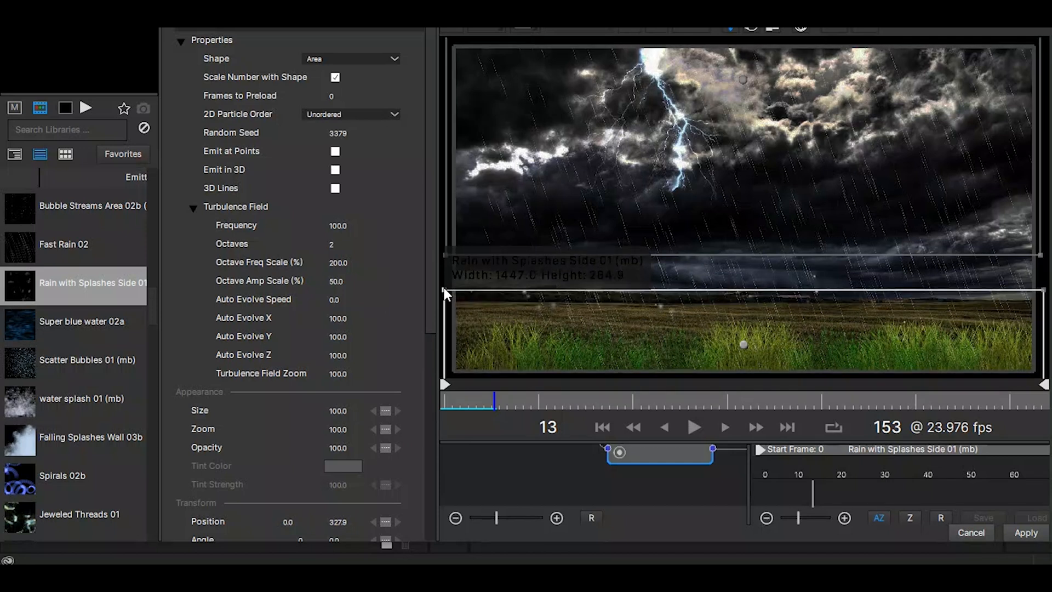
- Set the splash emitter's Size to 40 and preview the splashes over the first frames
{"action": "left_click_drag", "start_coordinate": [431, 314], "coordinate": [429, 381]}
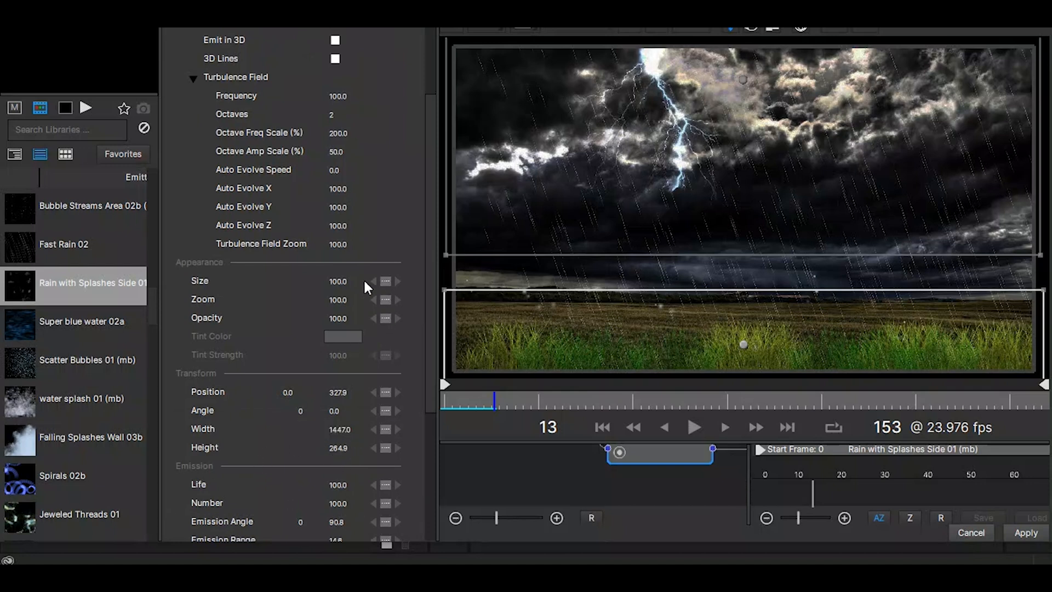
{"action": "left_click_drag", "start_coordinate": [455, 394], "coordinate": [547, 407]}
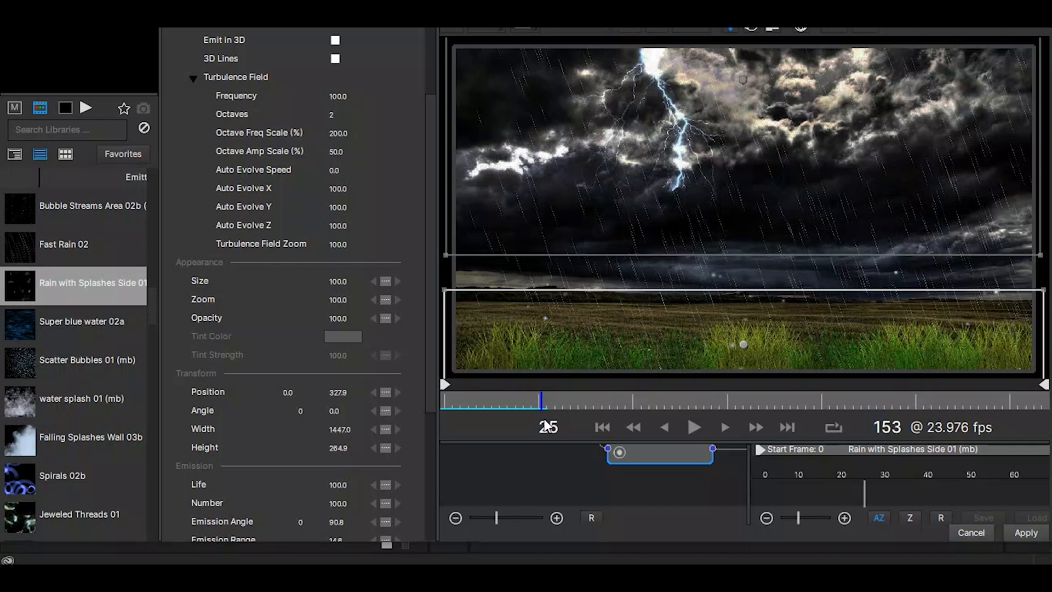
{"action": "double_click", "coordinate": [336, 281]}
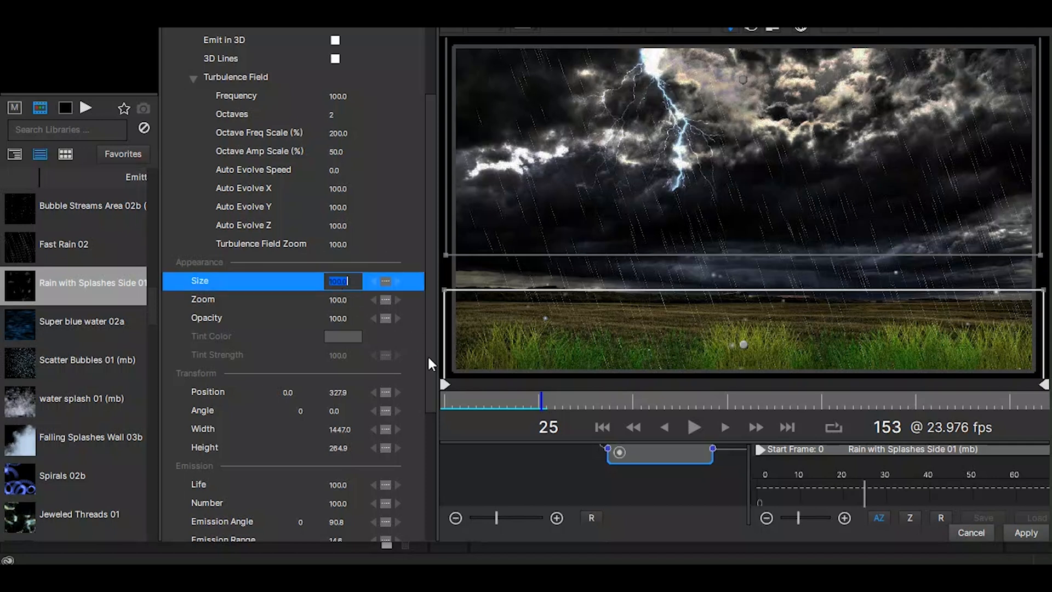
{"action": "type", "text": "40"}
{"action": "key", "text": "Return"}
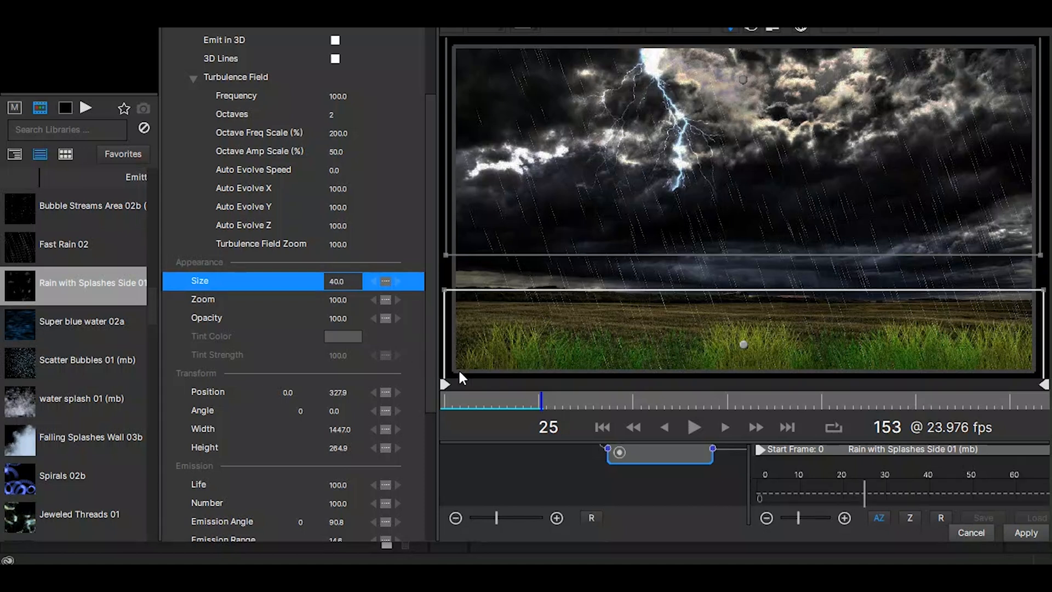
{"action": "left_click_drag", "start_coordinate": [451, 398], "coordinate": [538, 412]}
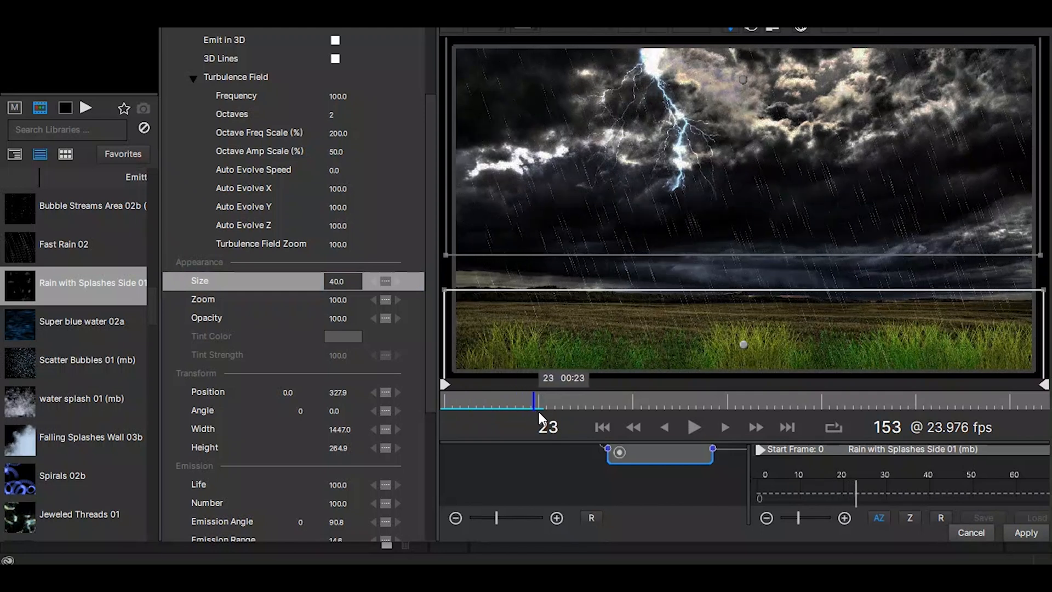
- Try a Size of 70 for the splash emitter and preview it up to about frame 42
{"action": "left_click", "coordinate": [343, 281]}
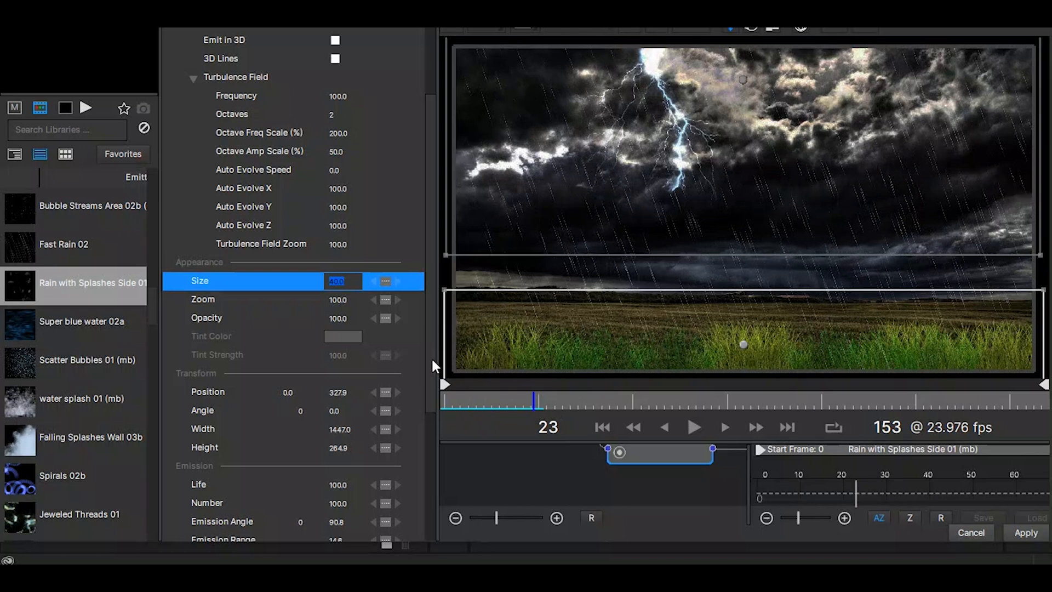
{"action": "type", "text": "70"}
{"action": "key", "text": "Return"}
{"action": "left_click_drag", "start_coordinate": [472, 406], "coordinate": [607, 406]}
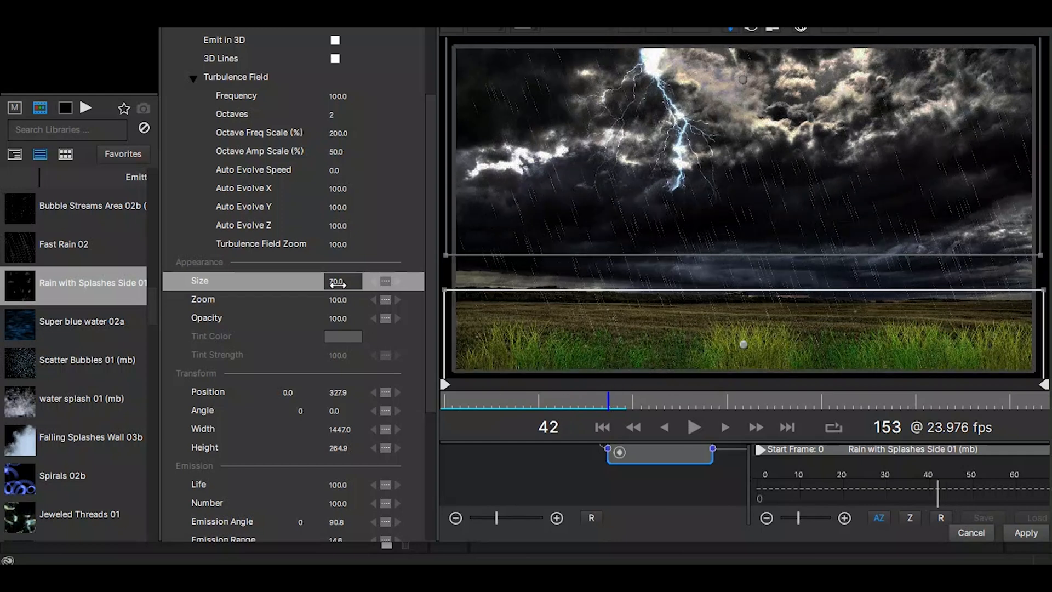
- Try a Size of 60 for the splash emitter and check it around frame 10
{"action": "double_click", "coordinate": [336, 282]}
{"action": "type", "text": "60"}
{"action": "key", "text": "Return"}
{"action": "left_click_drag", "start_coordinate": [455, 398], "coordinate": [488, 400]}
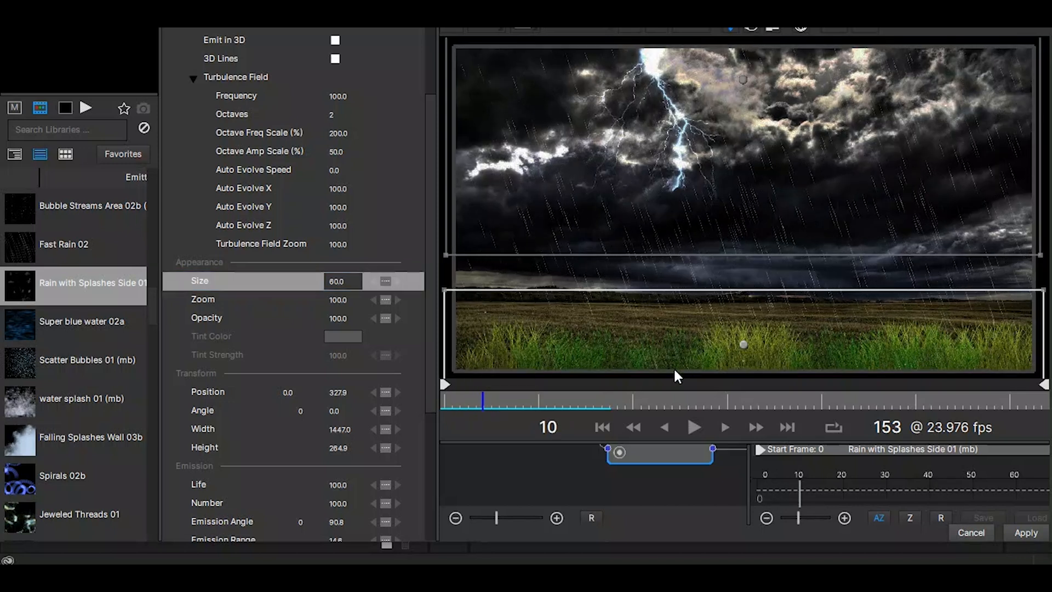
- Try a Size of 20 for the splash emitter and check it back at frame 3
{"action": "left_click", "coordinate": [336, 282]}
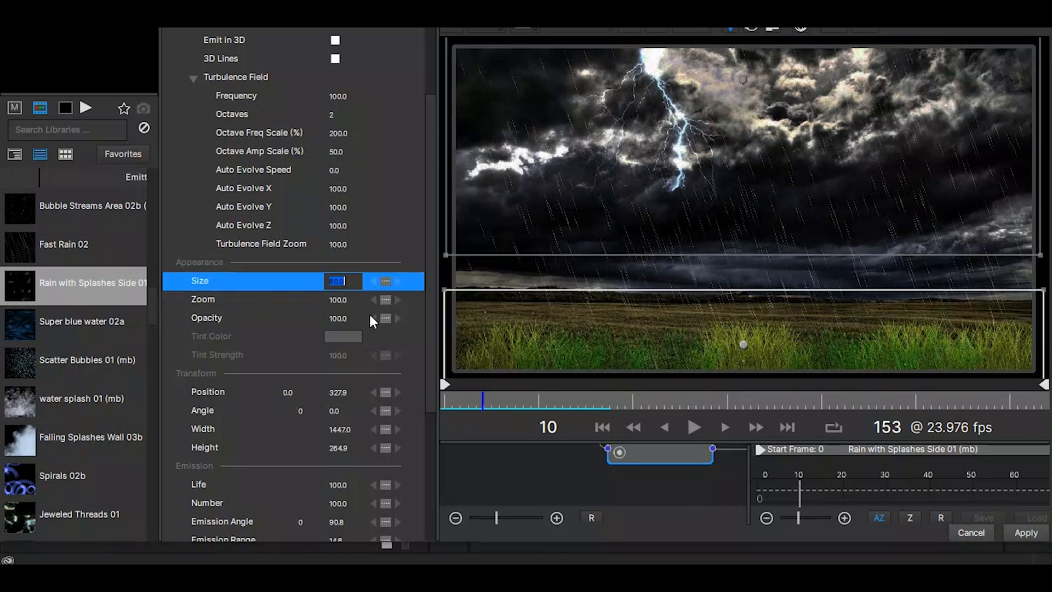
{"action": "type", "text": "20"}
{"action": "key", "text": "Return"}
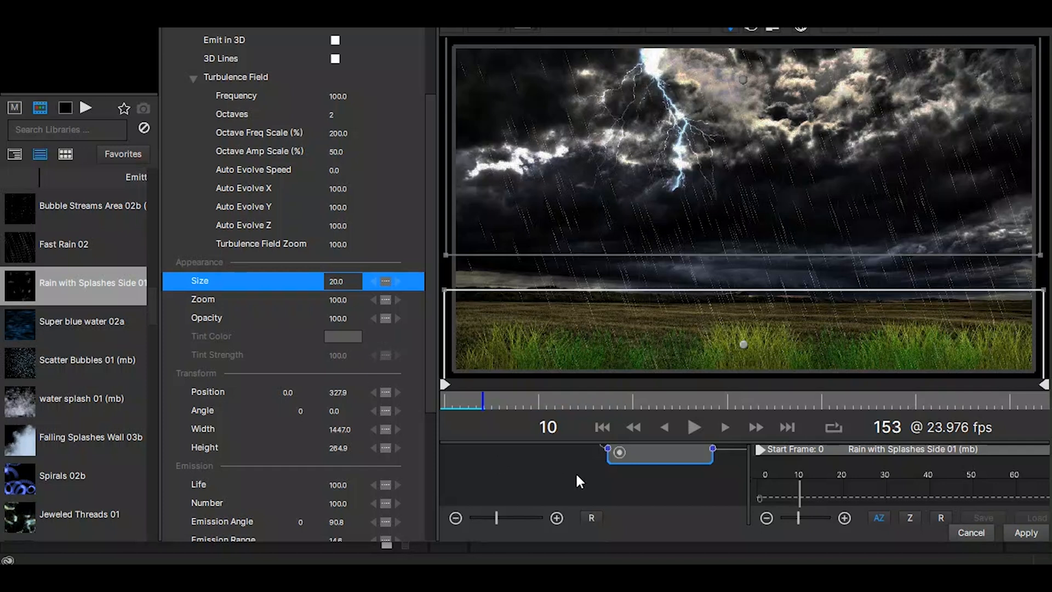
{"action": "left_click_drag", "start_coordinate": [508, 400], "coordinate": [459, 397]}
- Set the Size of the Rain with Splashes Side 01 (mb) emitter to 200 and preview the splashes
{"action": "left_click", "coordinate": [342, 280]}
{"action": "type", "text": "200"}
{"action": "key", "text": "Return"}
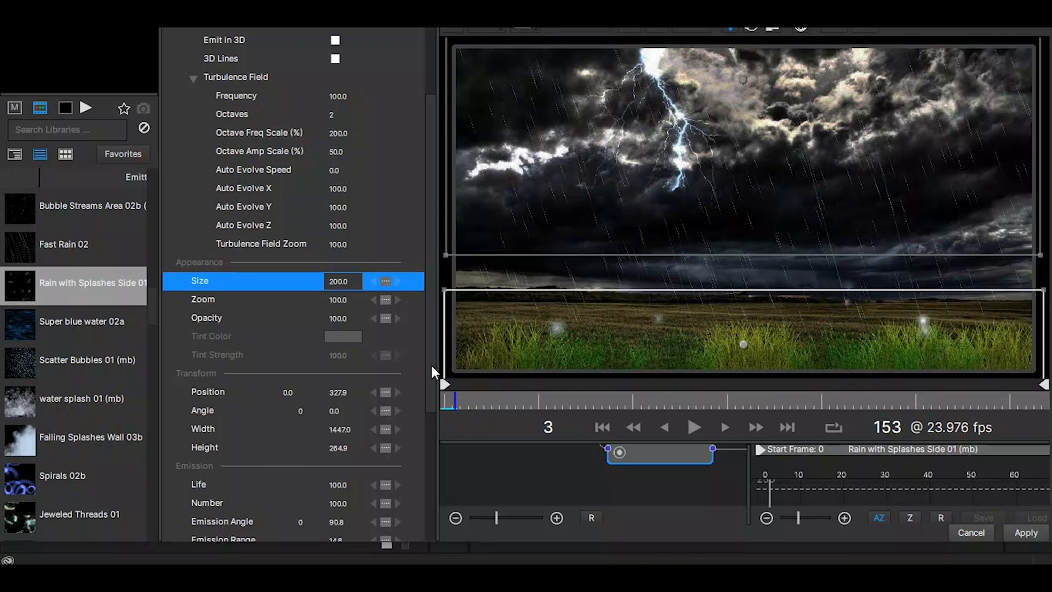
{"action": "left_click_drag", "start_coordinate": [438, 398], "coordinate": [511, 394]}
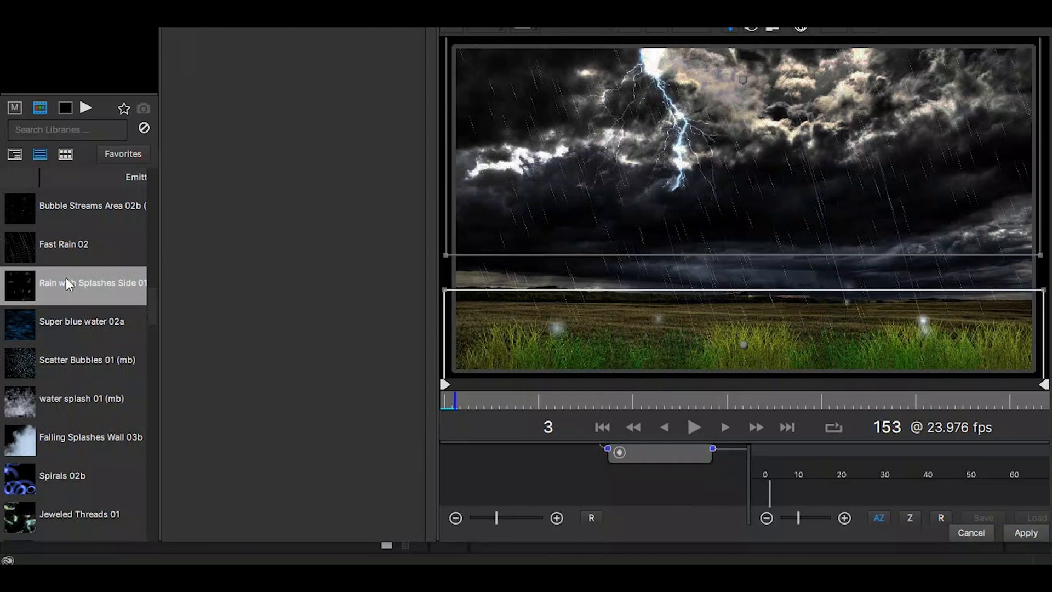
- Add the Storm Clouds Lightning Flash 2 emitter from the library and move it up into the sky at about Y -235
{"action": "scroll", "coordinate": [66, 277], "scroll_direction": "up", "scroll_amount": 6}
{"action": "scroll", "coordinate": [64, 279], "scroll_direction": "up", "scroll_amount": 1}
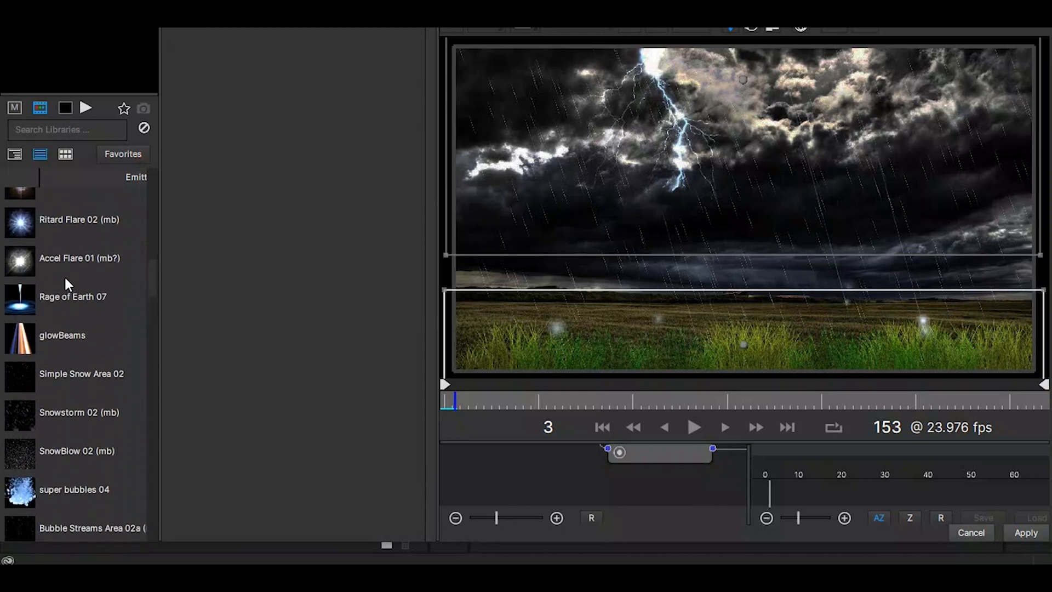
{"action": "scroll", "coordinate": [68, 328], "scroll_direction": "up", "scroll_amount": 10}
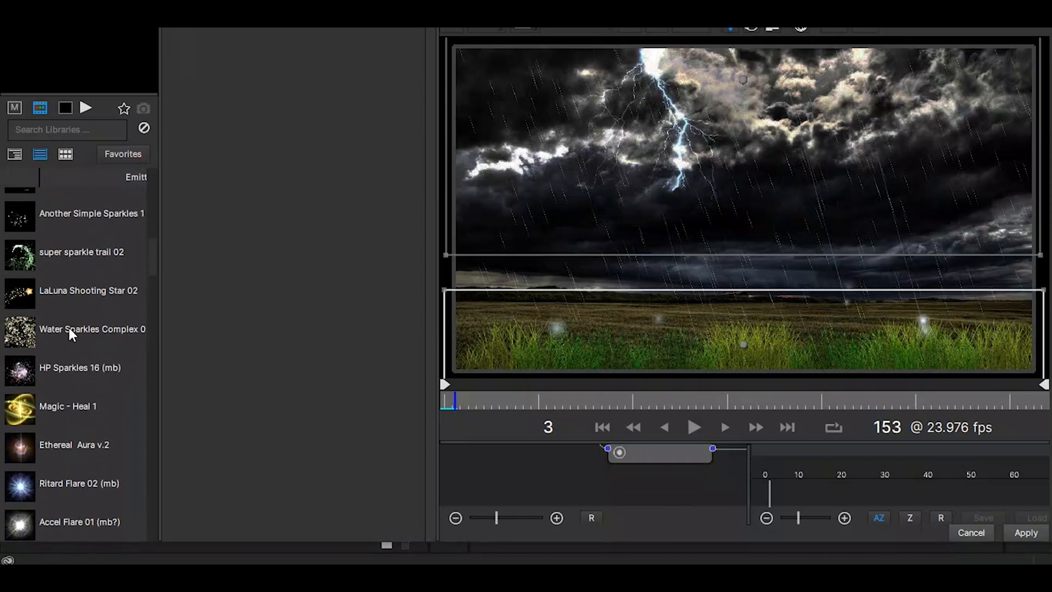
{"action": "scroll", "coordinate": [73, 288], "scroll_direction": "up", "scroll_amount": 9}
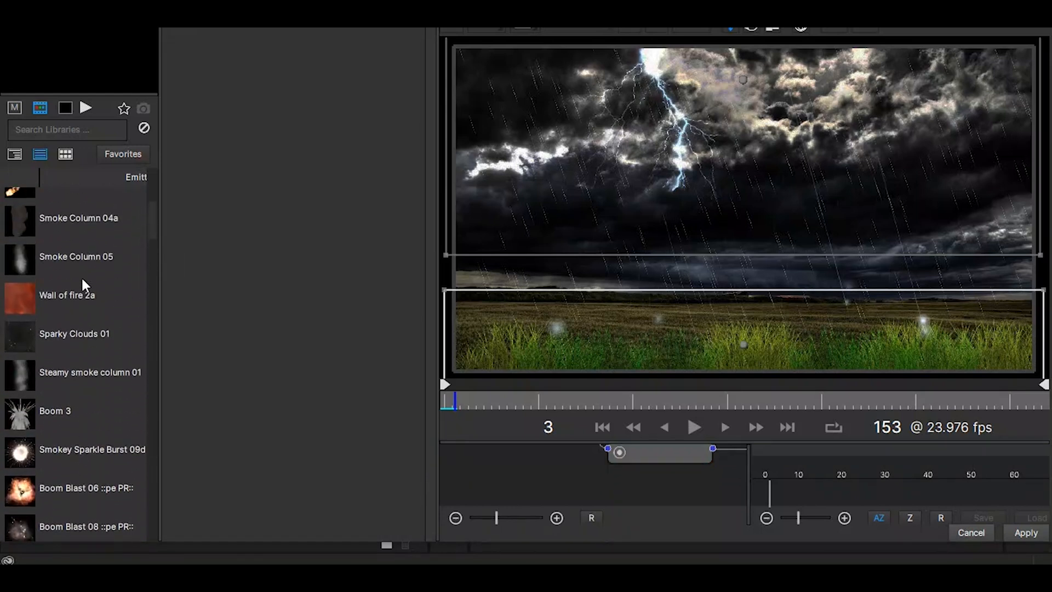
{"action": "scroll", "coordinate": [82, 281], "scroll_direction": "up", "scroll_amount": 10}
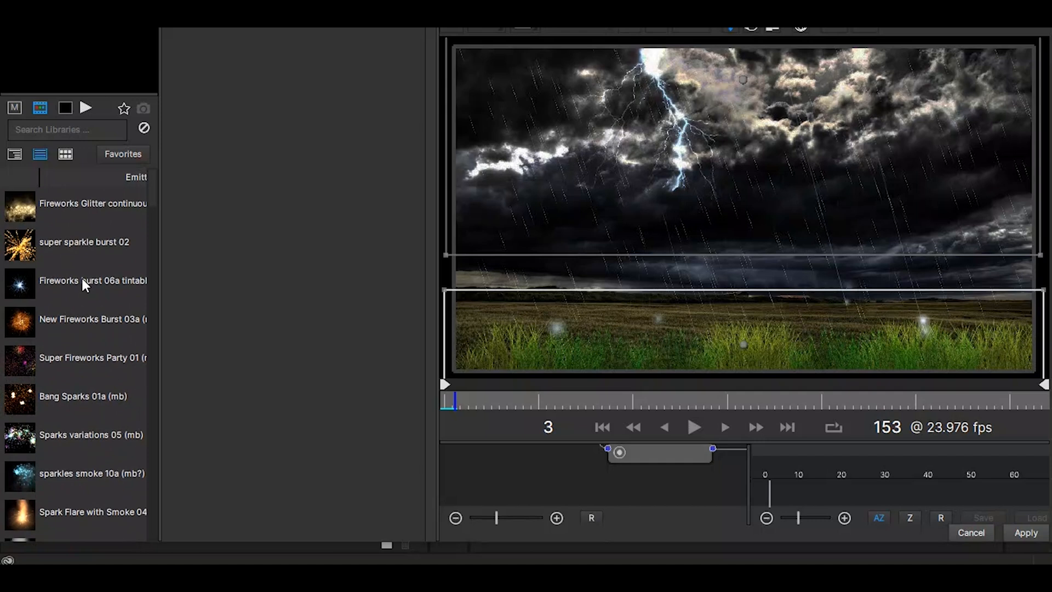
{"action": "scroll", "coordinate": [81, 278], "scroll_direction": "up", "scroll_amount": 9}
{"action": "left_click", "coordinate": [16, 387]}
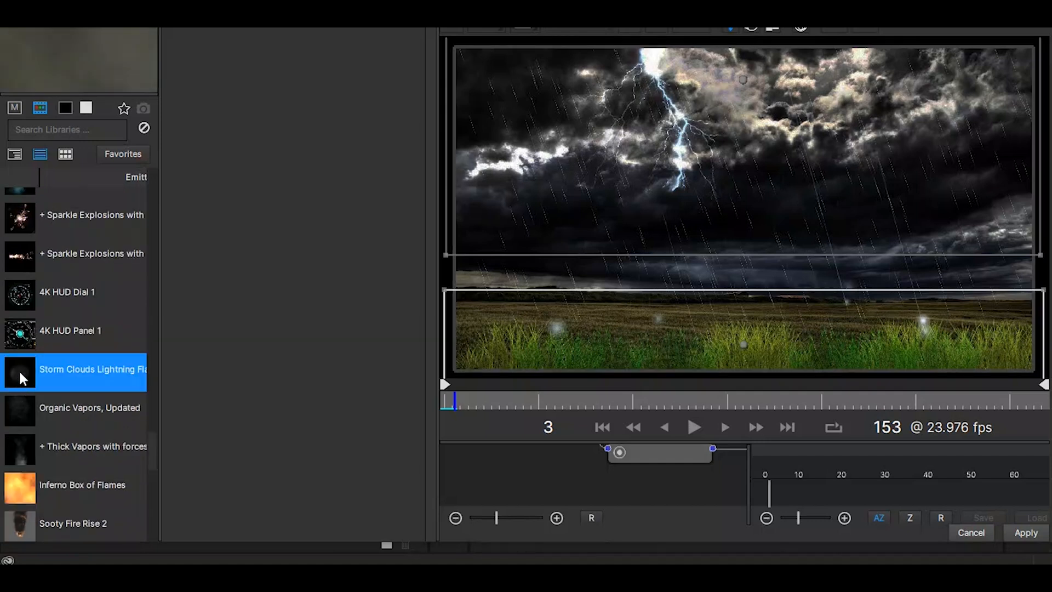
{"action": "double_click", "coordinate": [18, 366]}
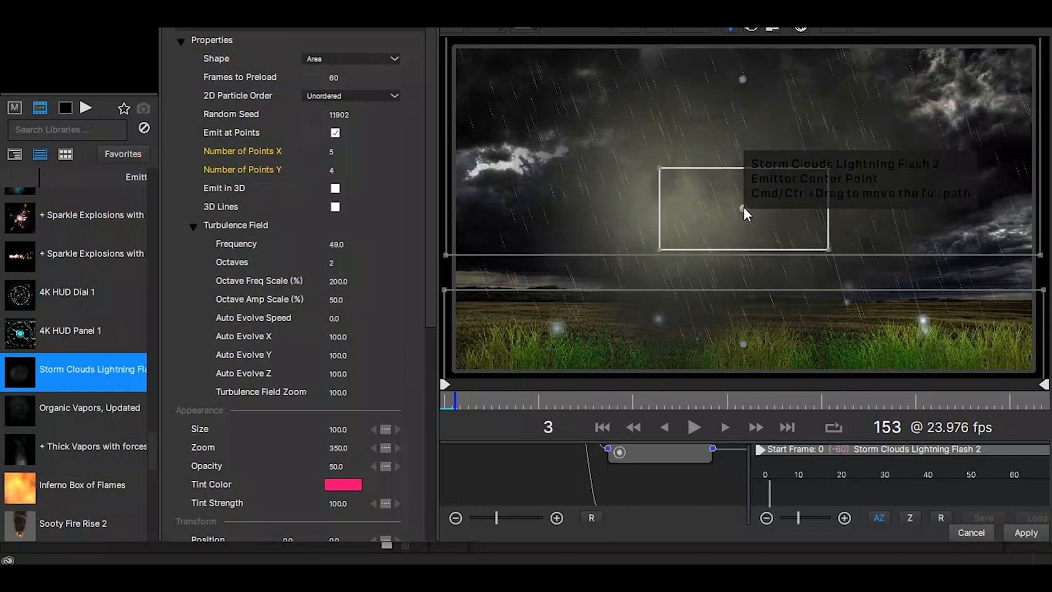
{"action": "left_click_drag", "start_coordinate": [744, 207], "coordinate": [746, 110]}
{"action": "left_click_drag", "start_coordinate": [457, 398], "coordinate": [533, 406]}
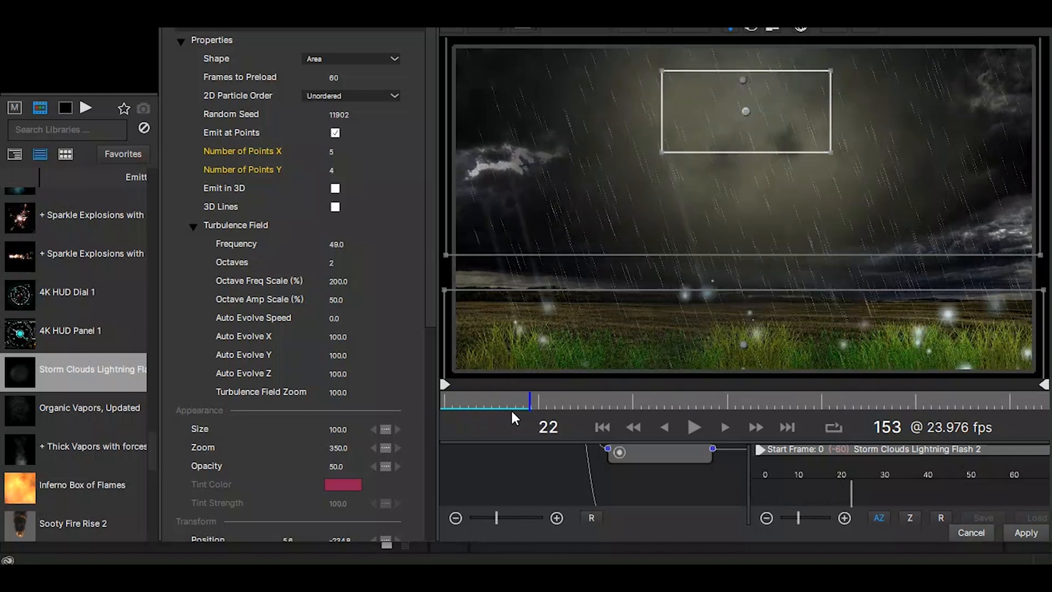
- Set the Tint Color of the Storm Clouds Lightning Flash 2 emitter to white (#ffffff)
{"action": "left_click", "coordinate": [347, 482]}
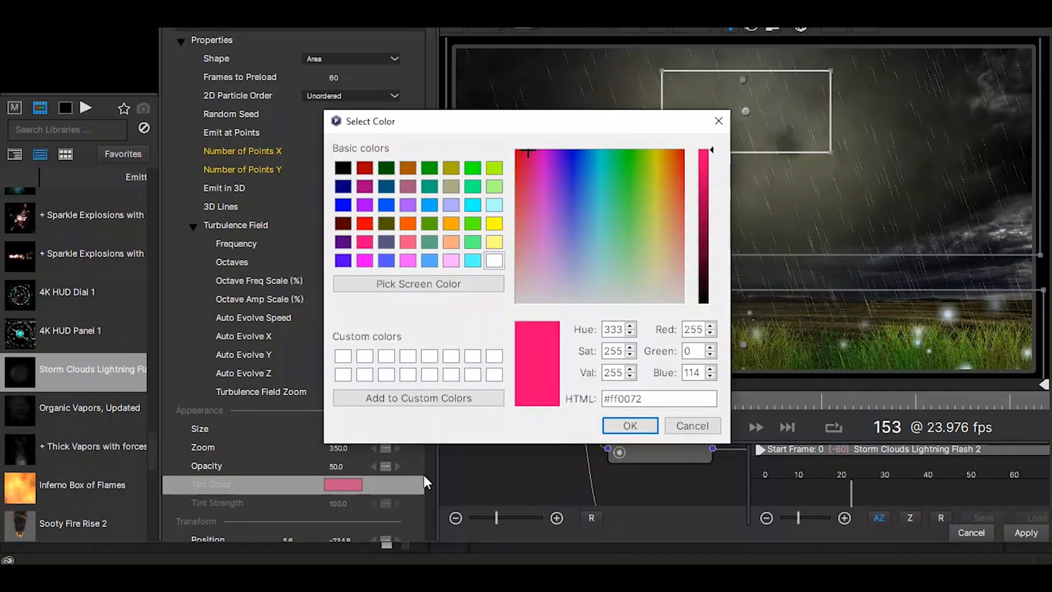
{"action": "left_click", "coordinate": [537, 267]}
{"action": "left_click", "coordinate": [515, 301]}
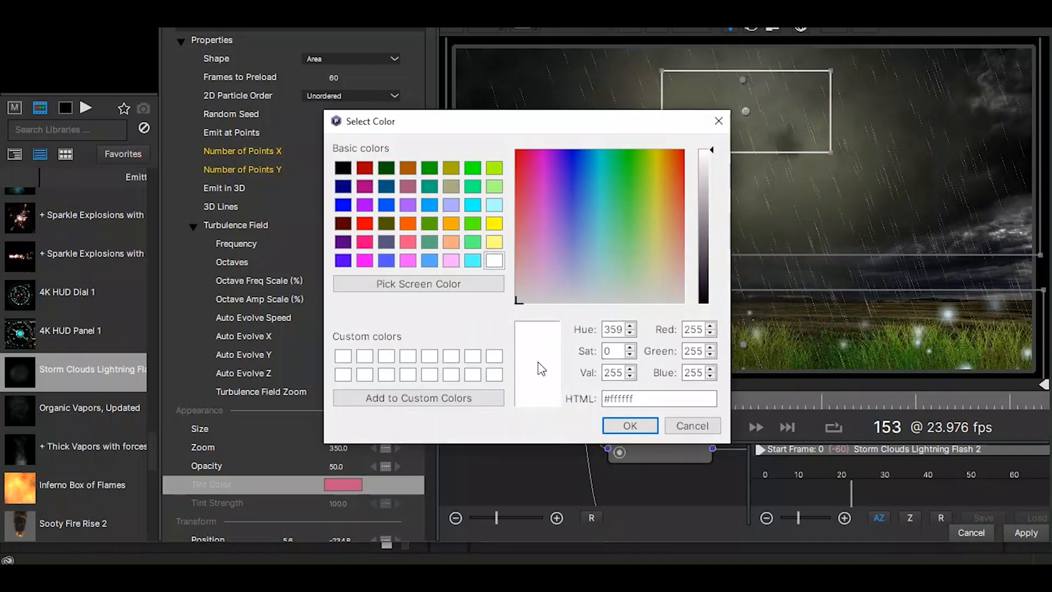
{"action": "left_click", "coordinate": [630, 426]}
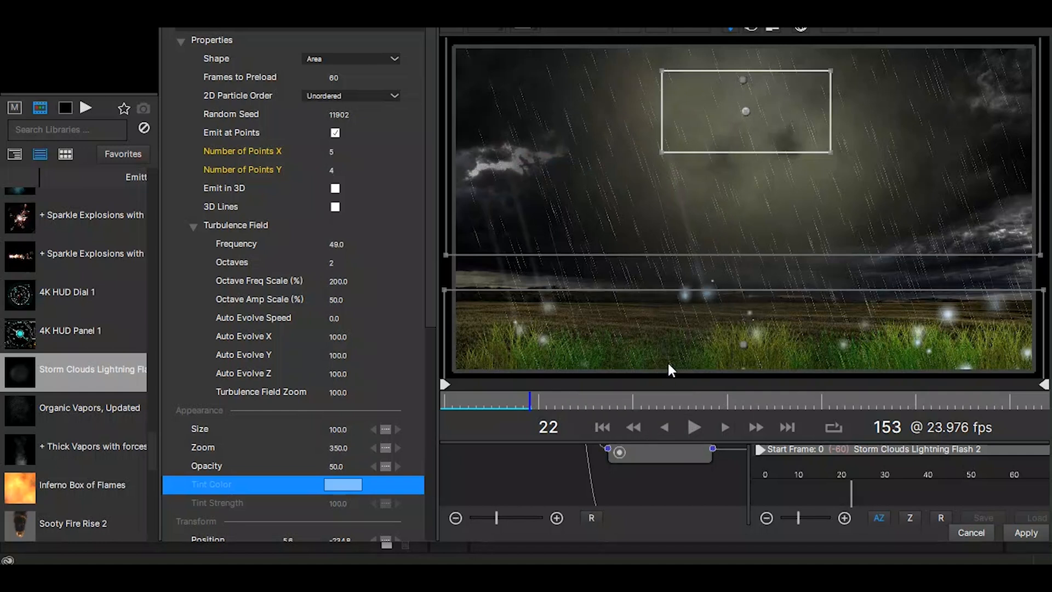
- Preview the storm clouds, lightning flashes and rain by scrubbing the timeline up to frame 68
{"action": "left_click_drag", "start_coordinate": [525, 398], "coordinate": [468, 393]}
{"action": "left_click_drag", "start_coordinate": [469, 393], "coordinate": [483, 394]}
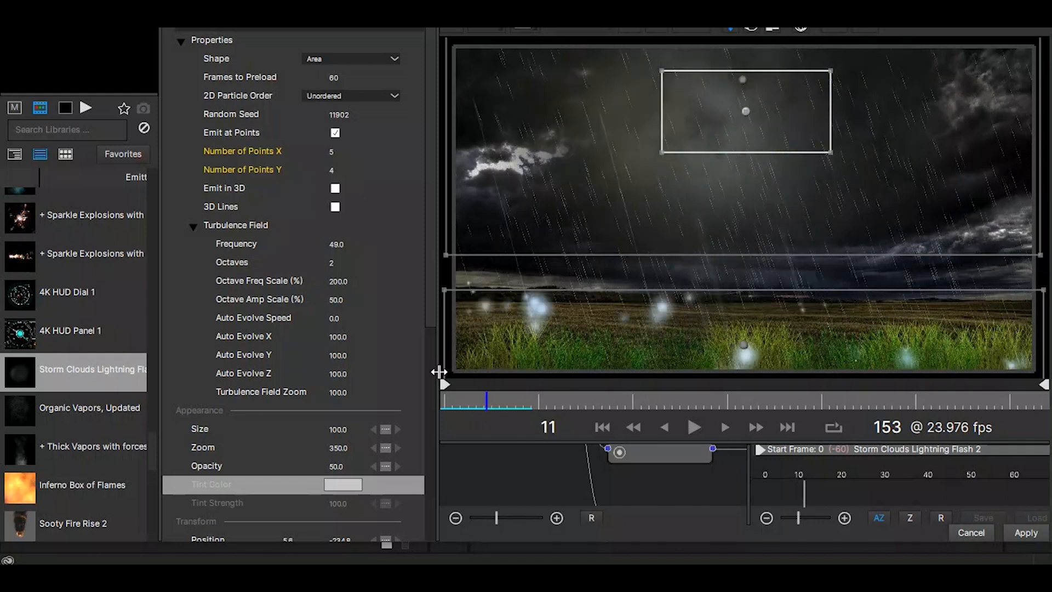
{"action": "left_click_drag", "start_coordinate": [425, 313], "coordinate": [428, 472]}
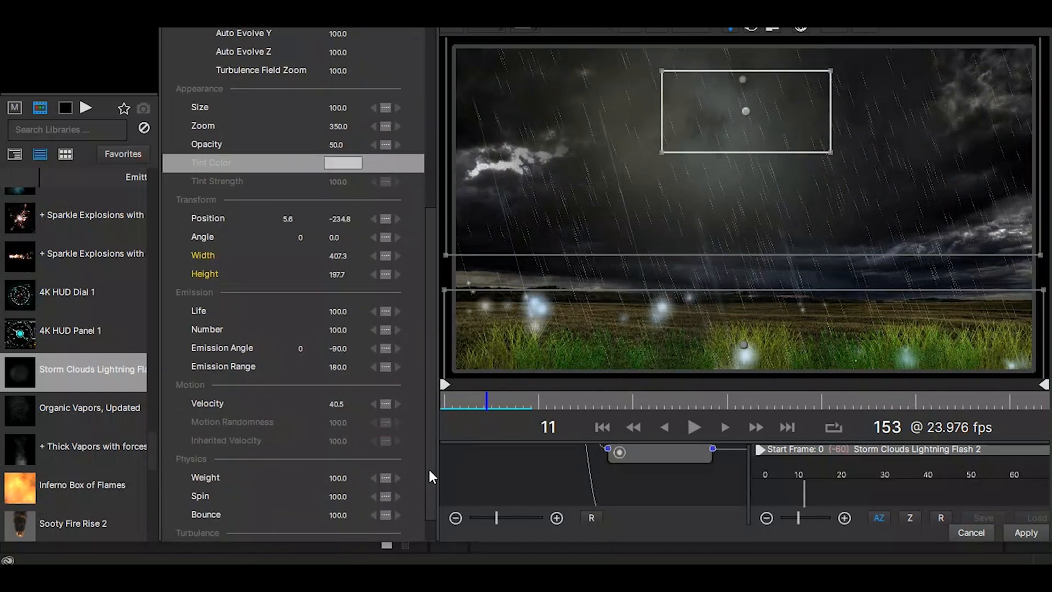
{"action": "left_click_drag", "start_coordinate": [488, 400], "coordinate": [714, 402]}
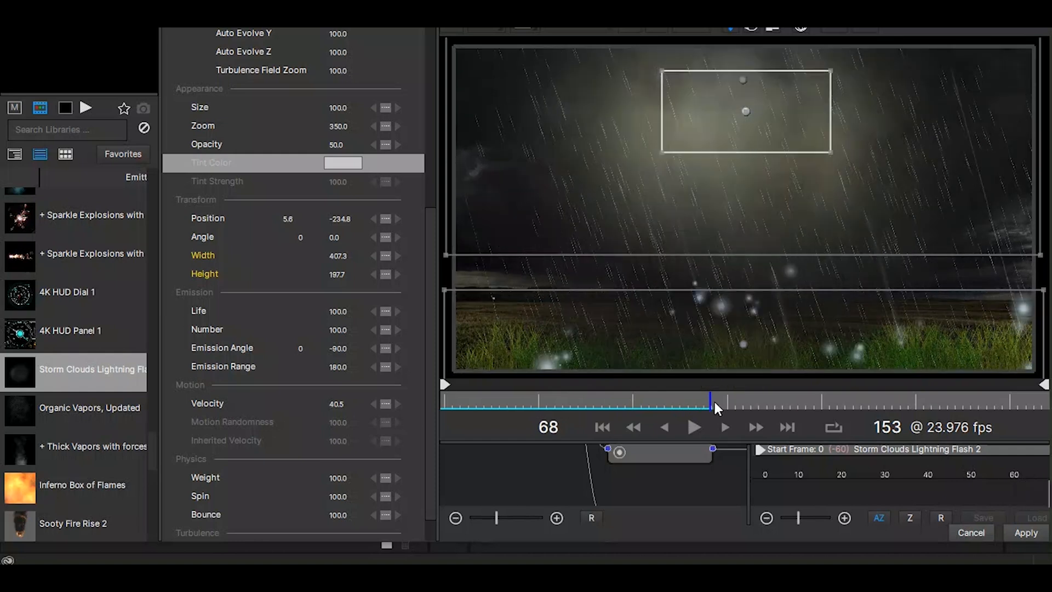
{"action": "mouse_move", "coordinate": [713, 575]}
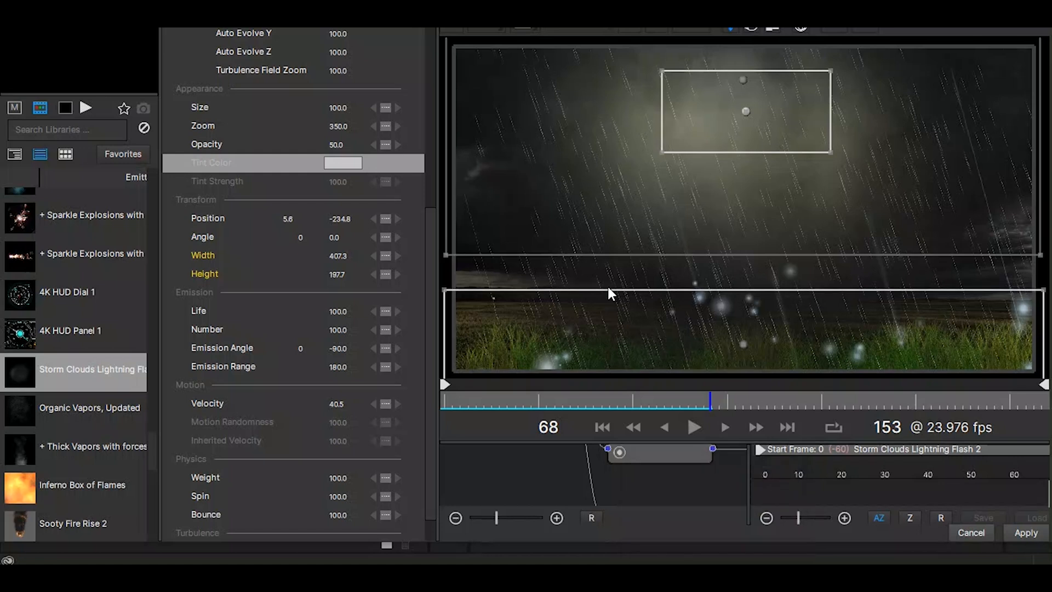
{"action": "key", "text": "F7"}
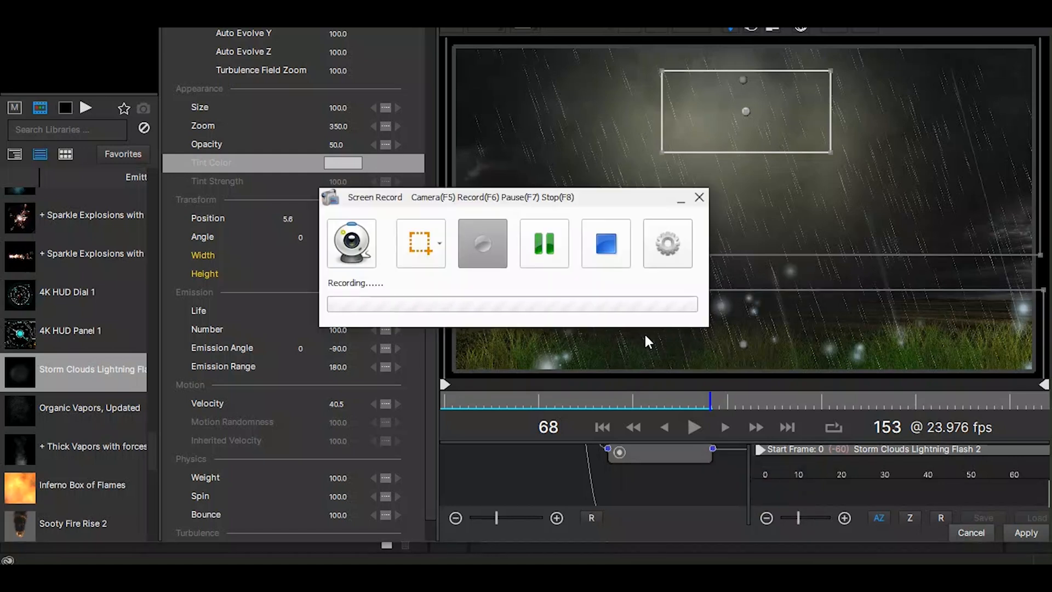